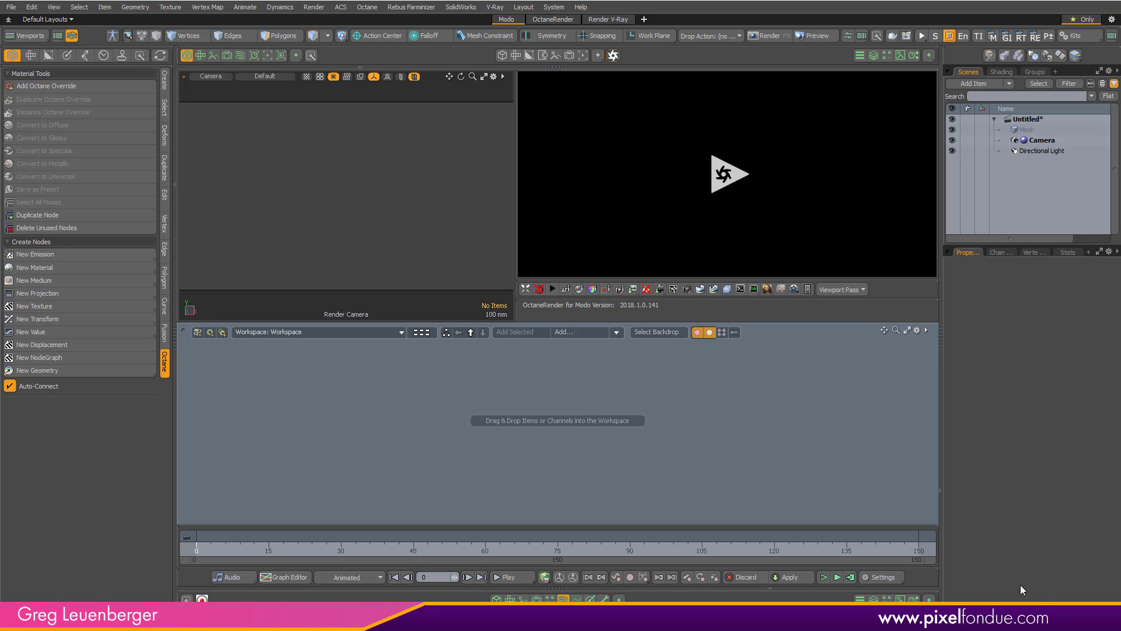
- Select the Mesh item and start the live Octane render
drag(1046, 245, 1046, 233)
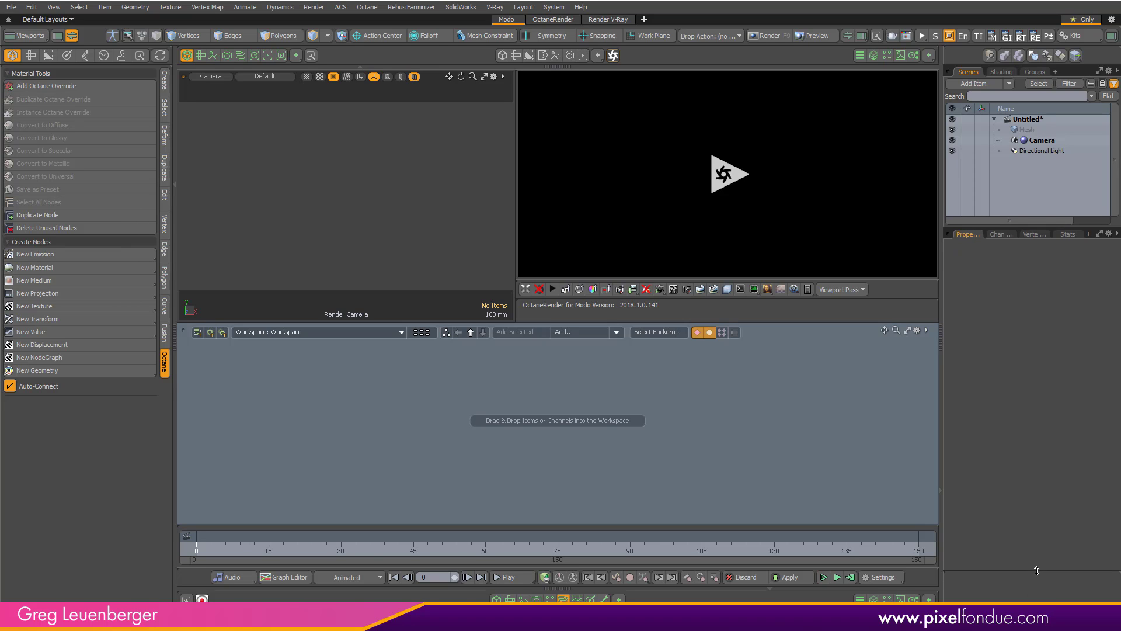
click(1043, 130)
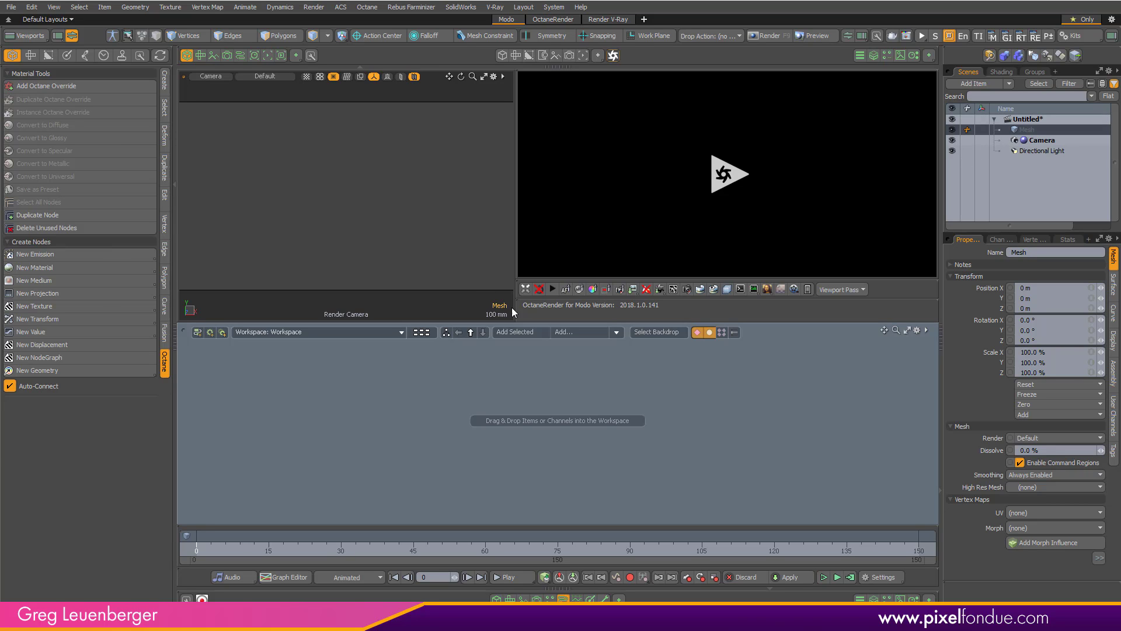
click(552, 289)
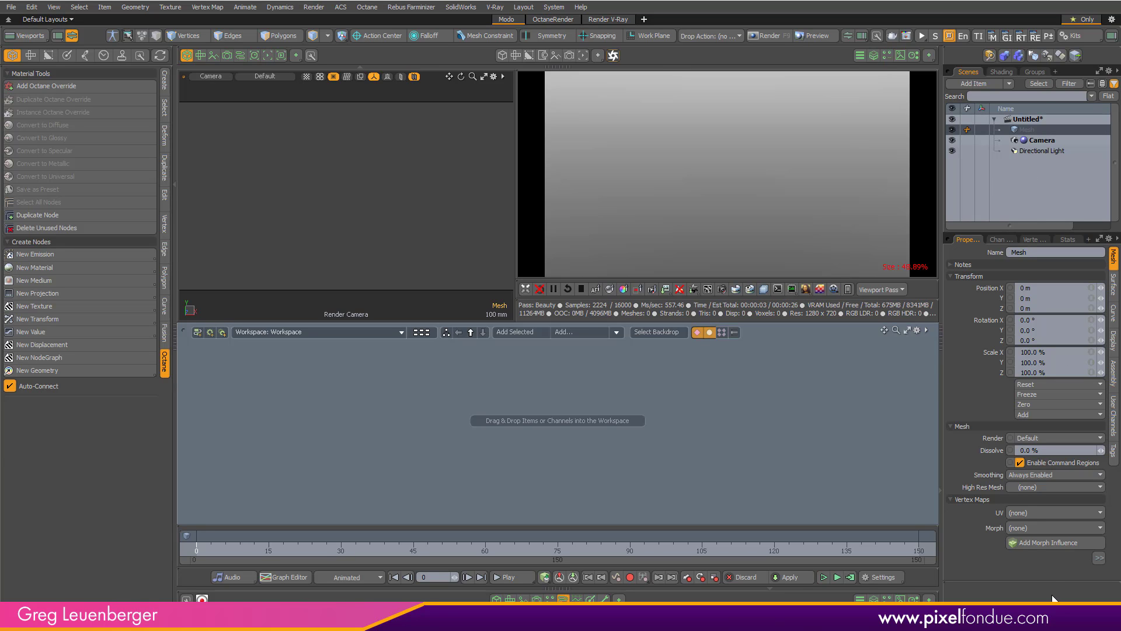
- Show the mesh's remaining Octane Mesh properties and add the Mesh item to the schematic workspace
click(1099, 558)
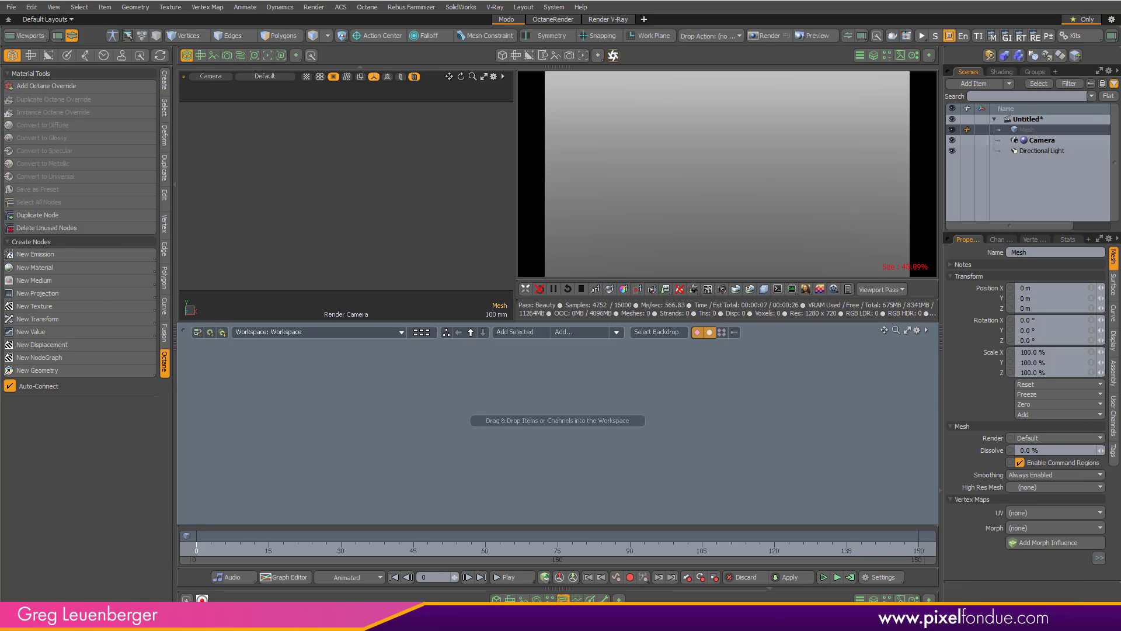
click(1099, 557)
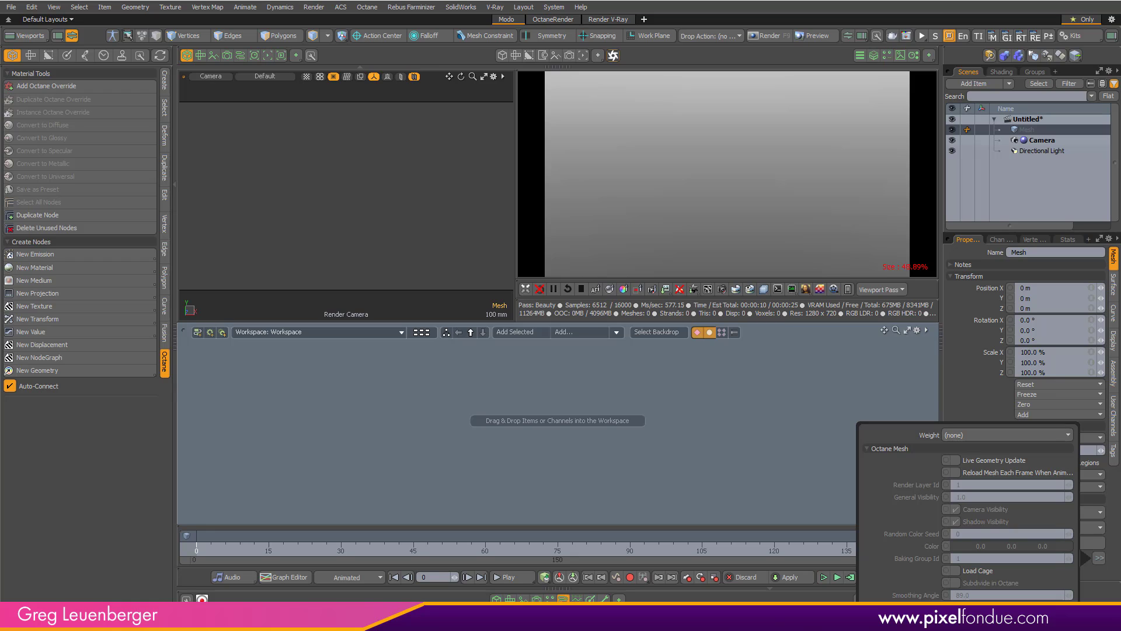
drag(589, 370, 636, 393)
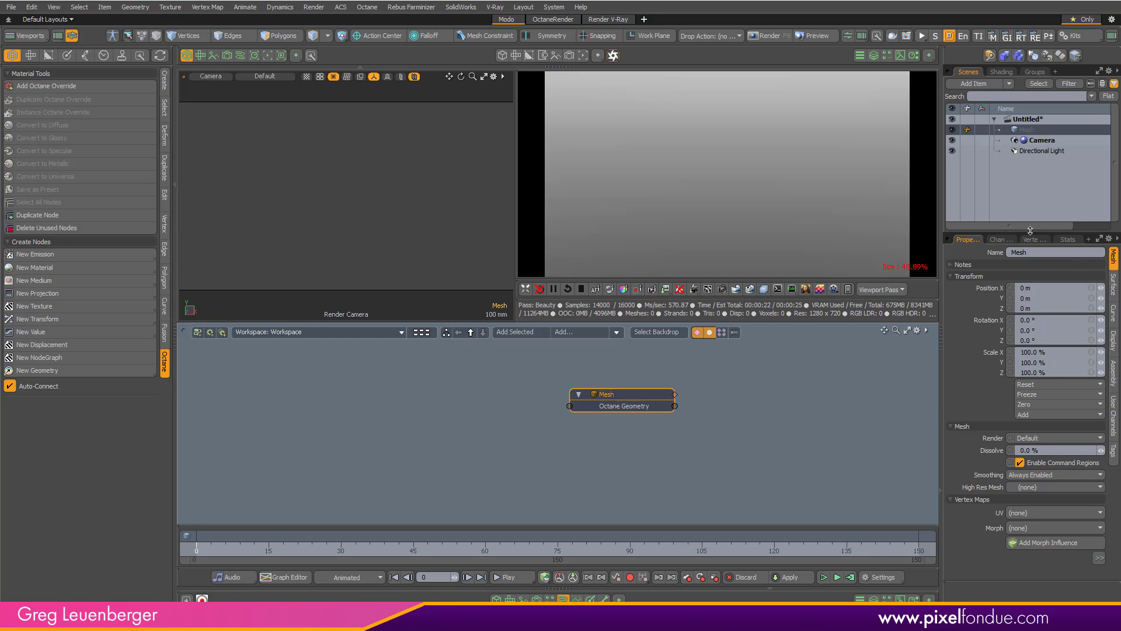
- Examine the mesh's channel list and locate the channel behind its Octane Geometry input
click(1001, 240)
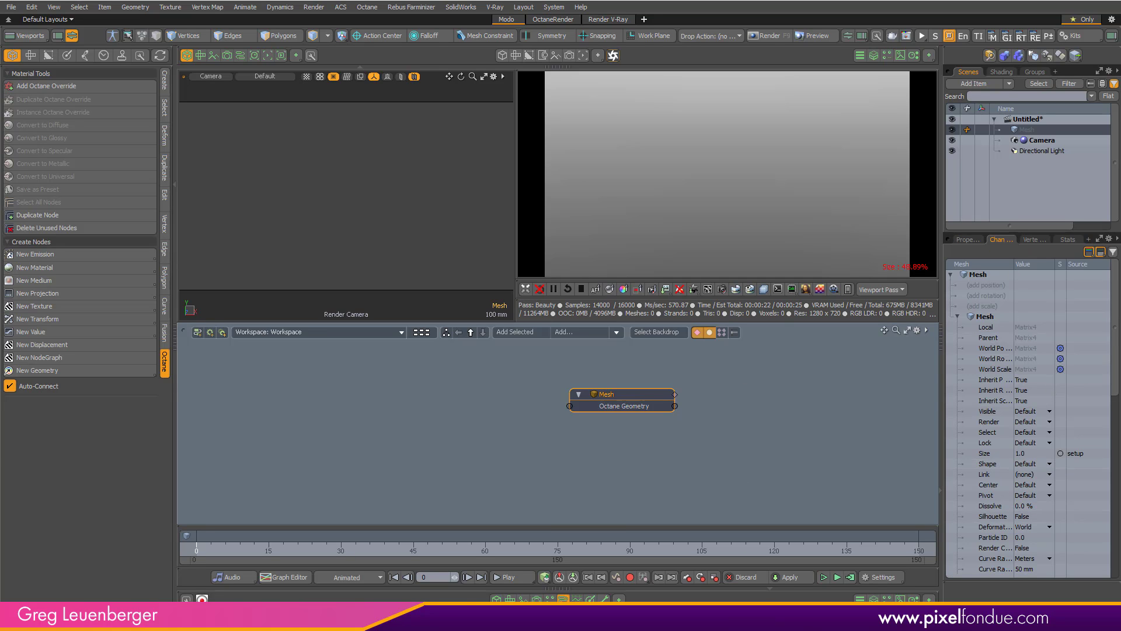
scroll(1092, 534, down, 10)
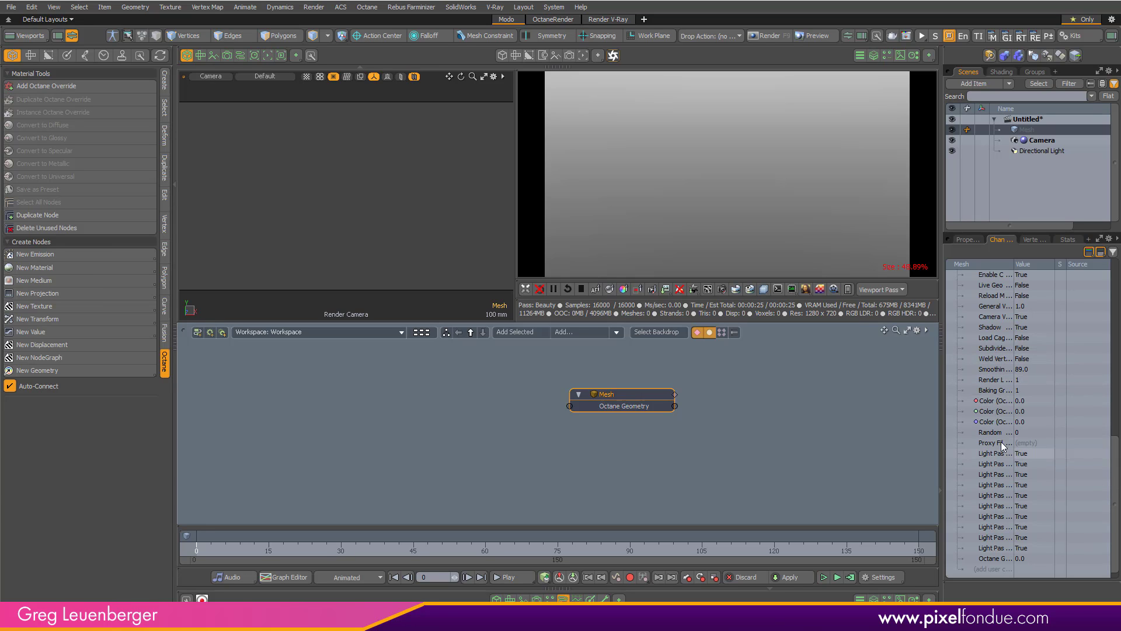
click(613, 407)
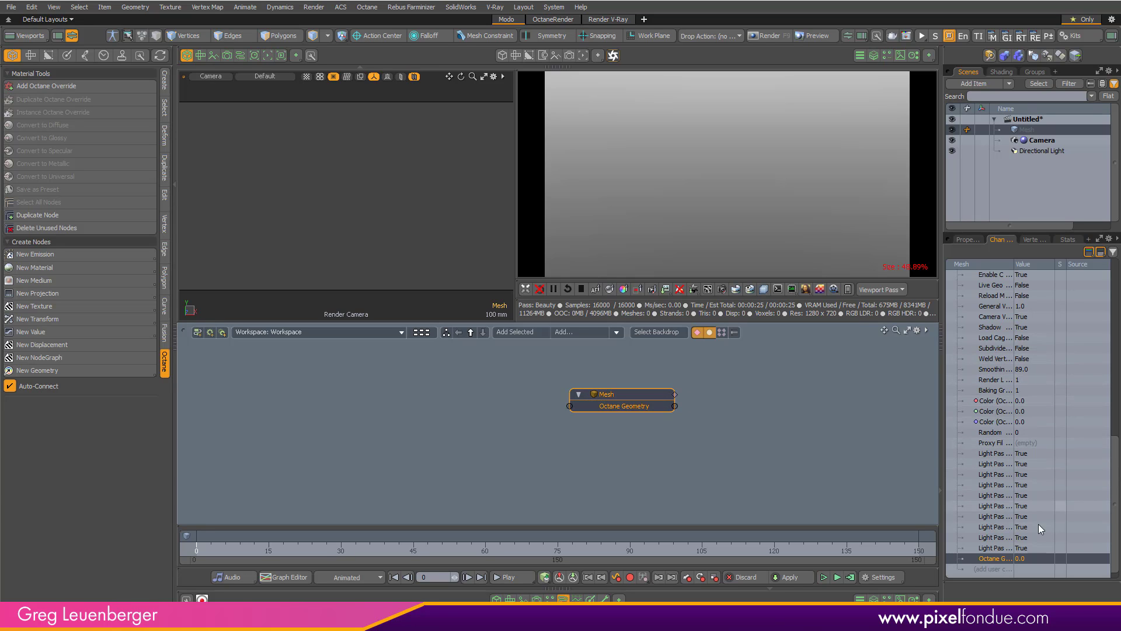
click(972, 241)
click(824, 411)
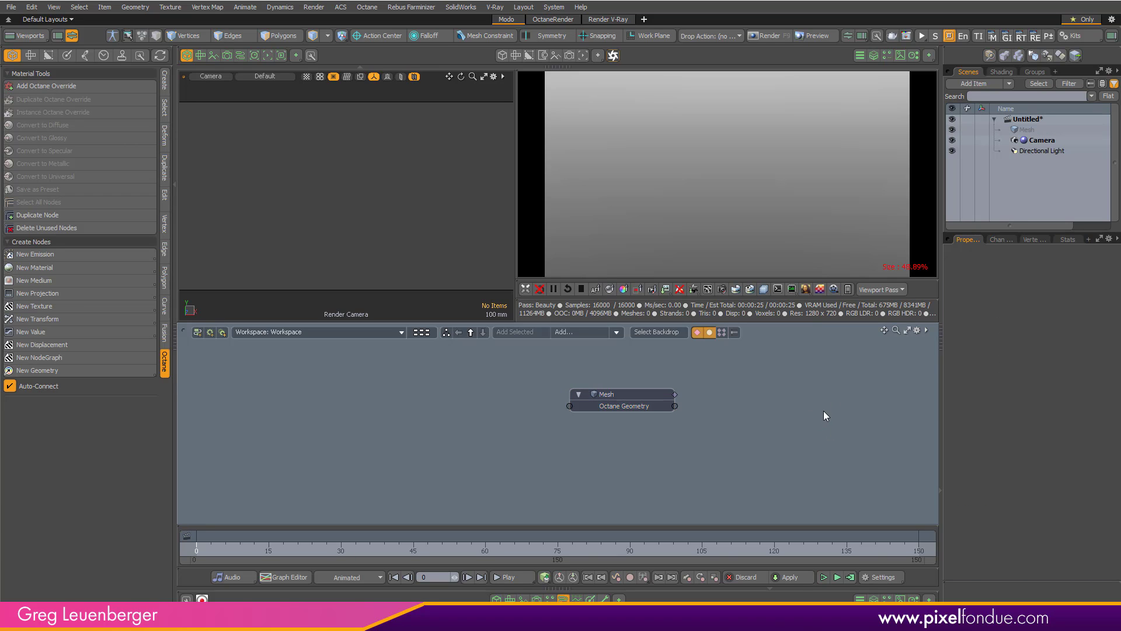
- Create an Octane Vectron geometry node and connect its Output to the mesh's Octane Geometry input
drag(627, 402, 604, 414)
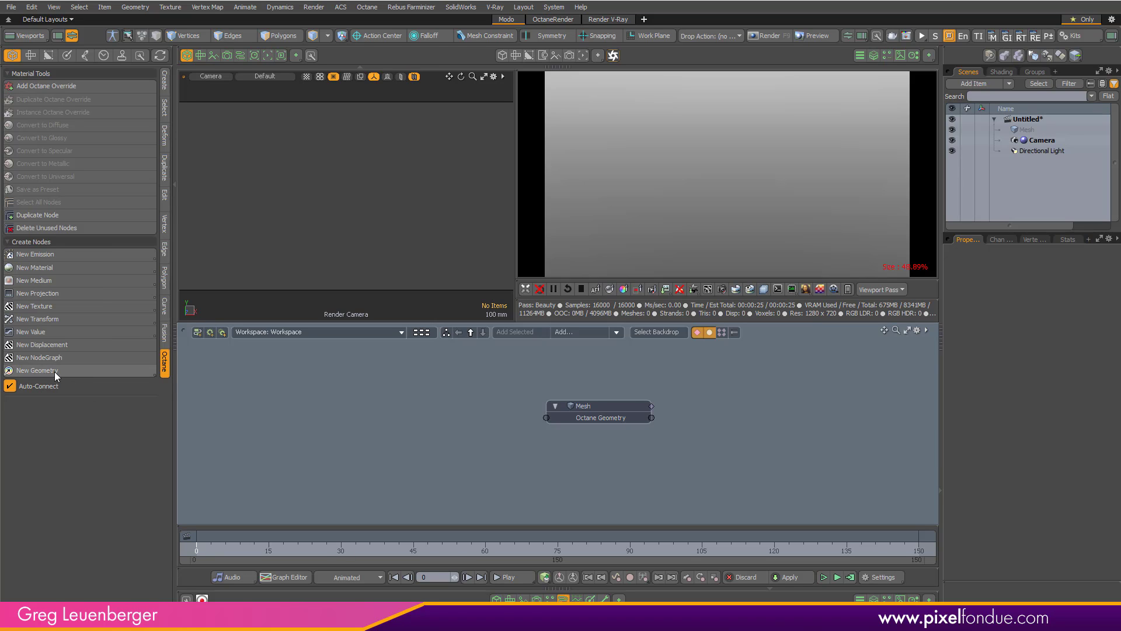
click(98, 372)
click(208, 378)
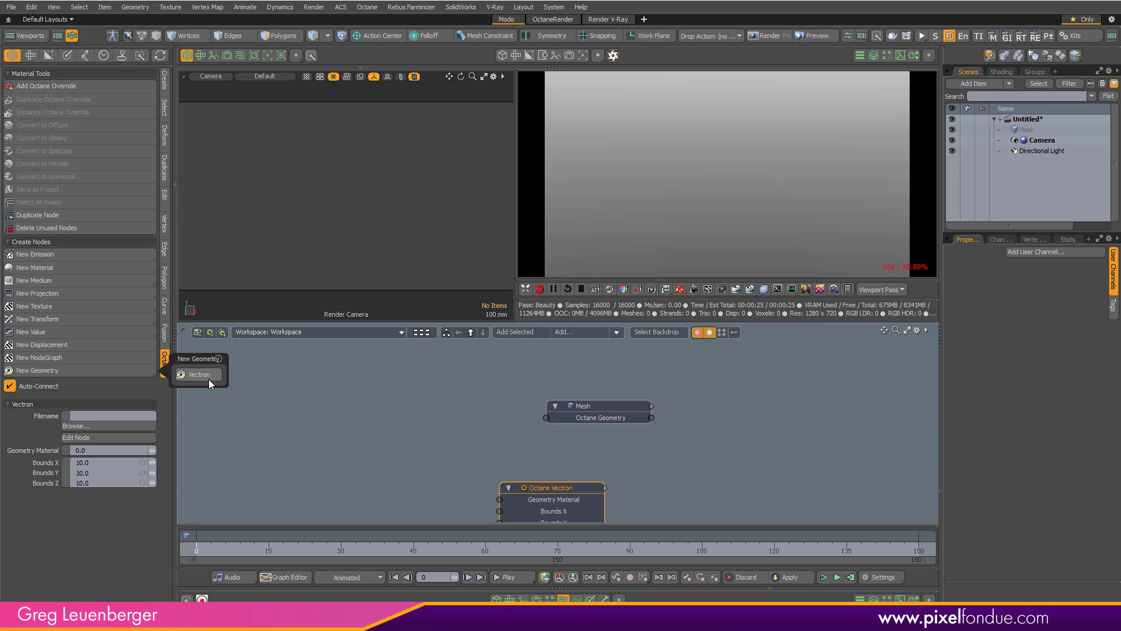
drag(534, 488, 392, 419)
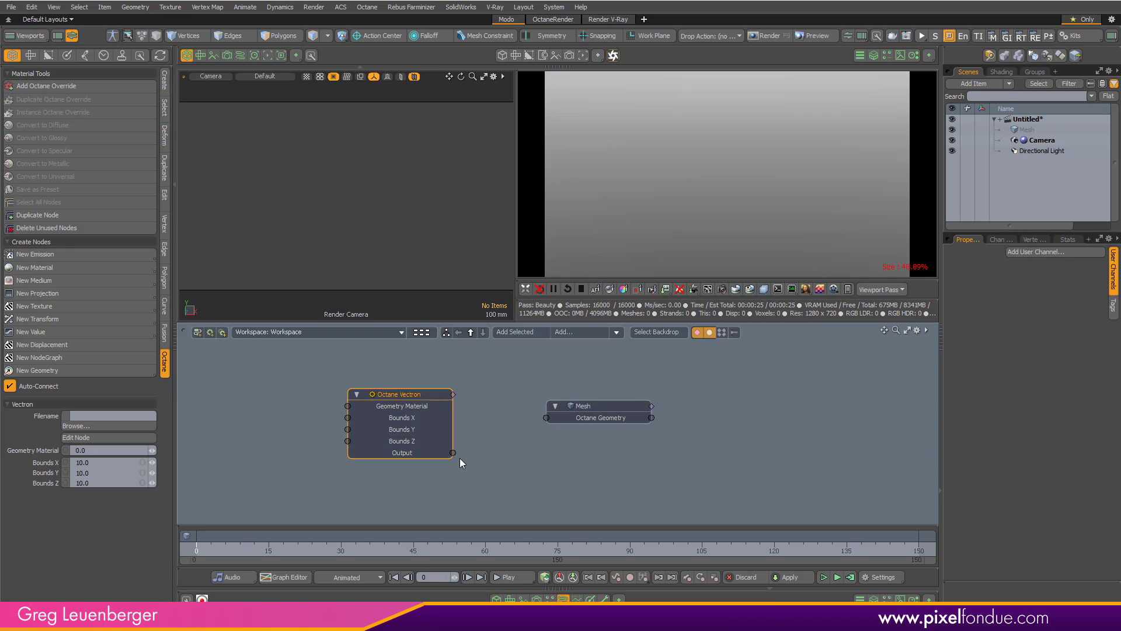
drag(454, 453, 600, 447)
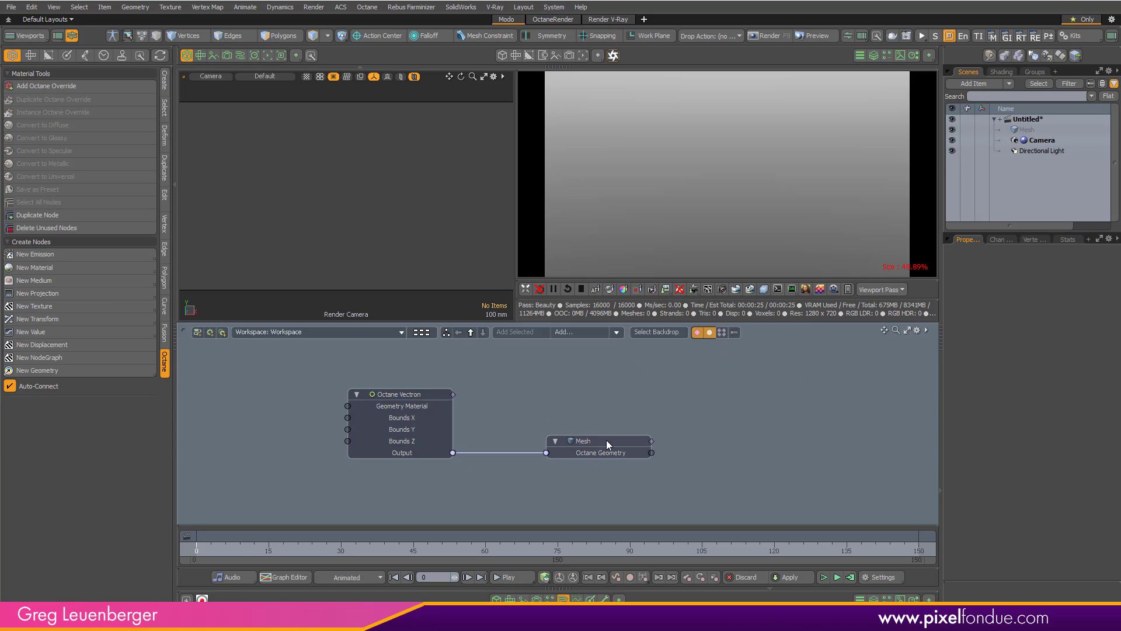
- Enable Live Geometry Update for the mesh and accept the Octane scene refresh warning
click(607, 442)
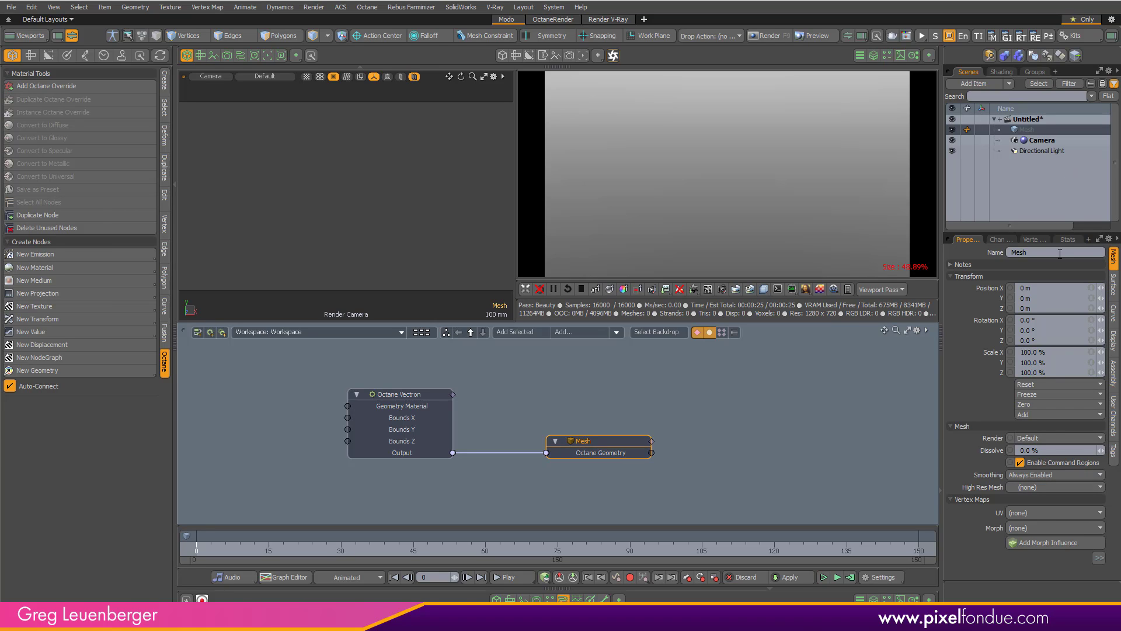
drag(1065, 233, 1064, 162)
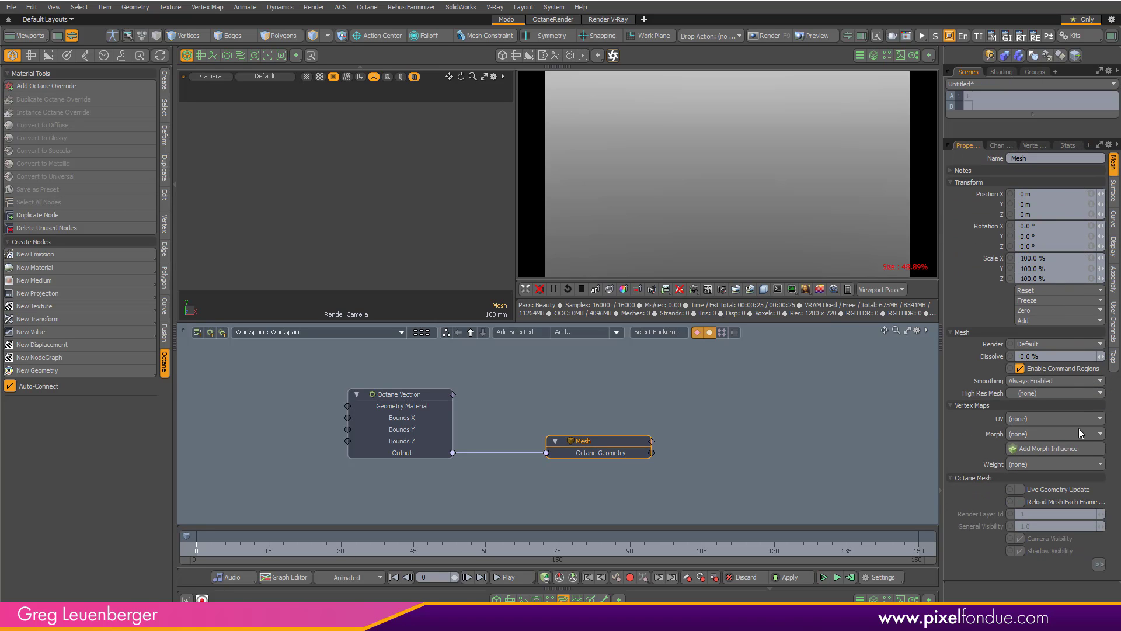
click(1047, 491)
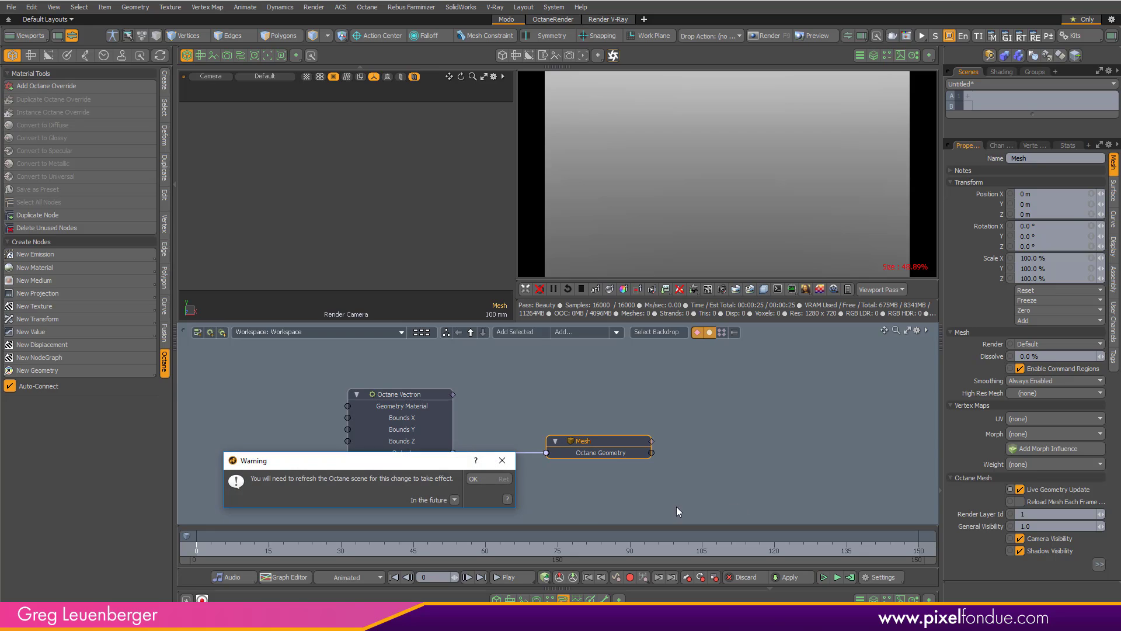
key(Return)
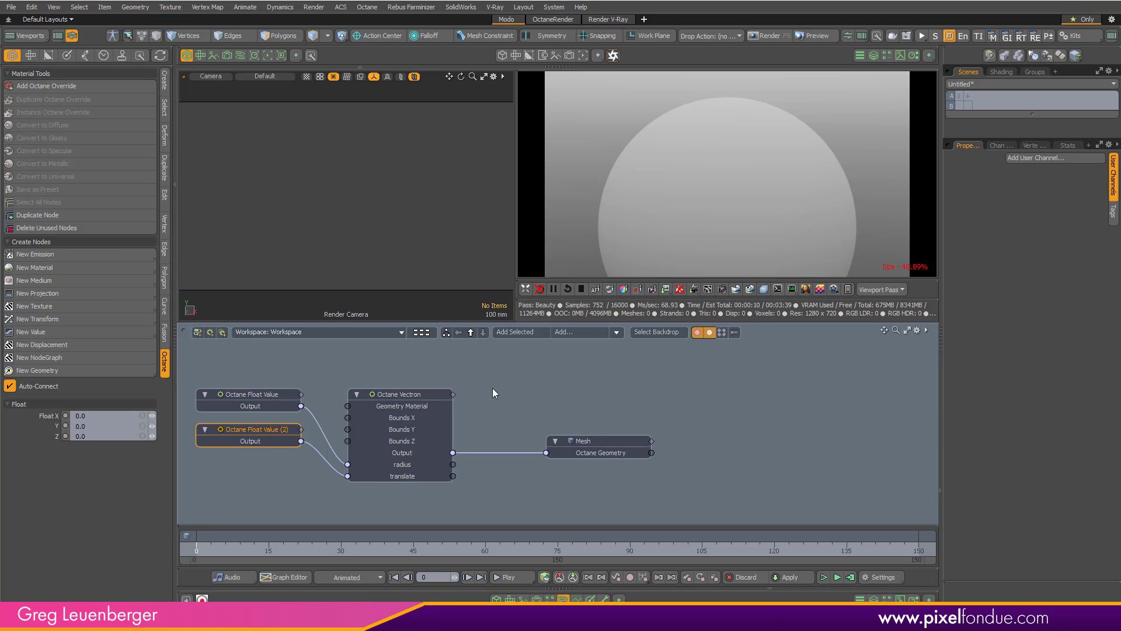
- Examine the Octane Vectron node's shader code in the OSL editor and close the editor
click(398, 394)
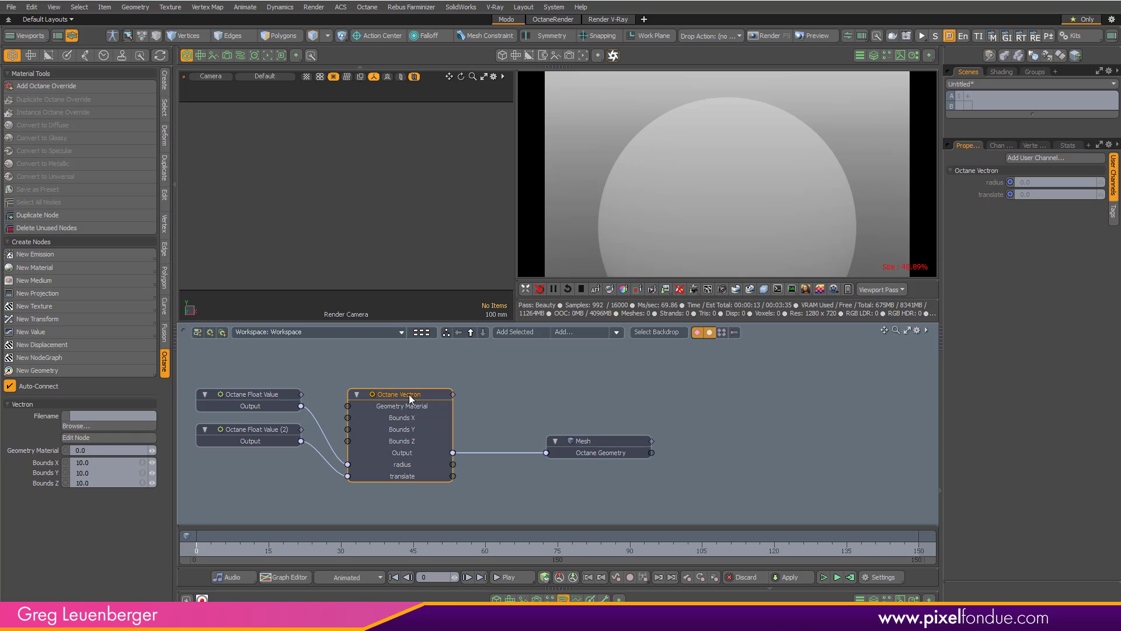
click(105, 438)
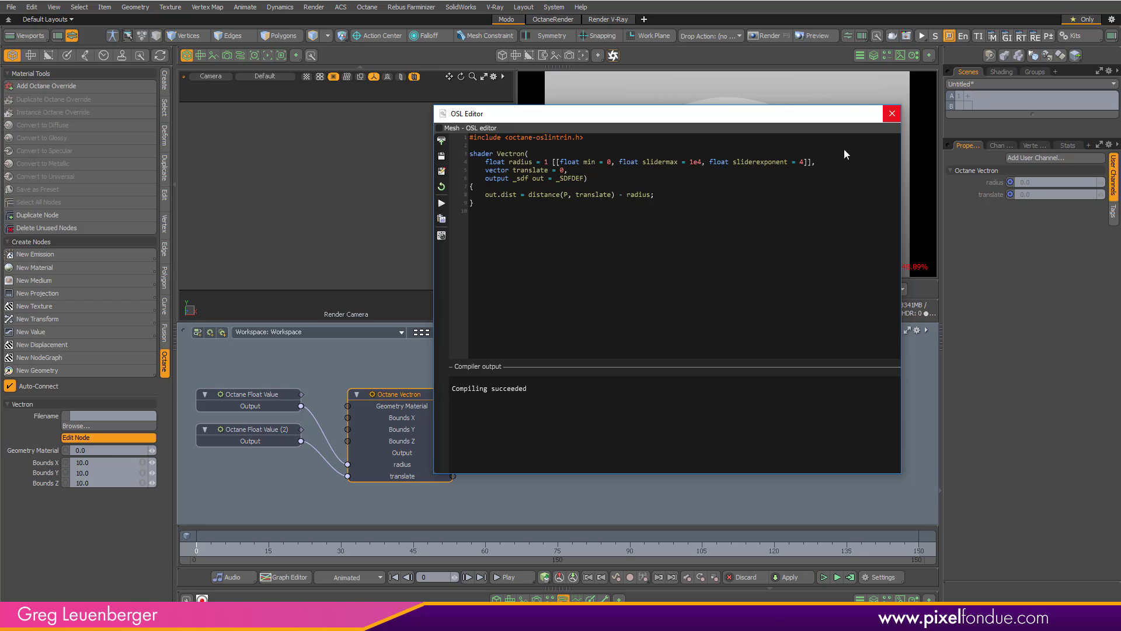
click(892, 113)
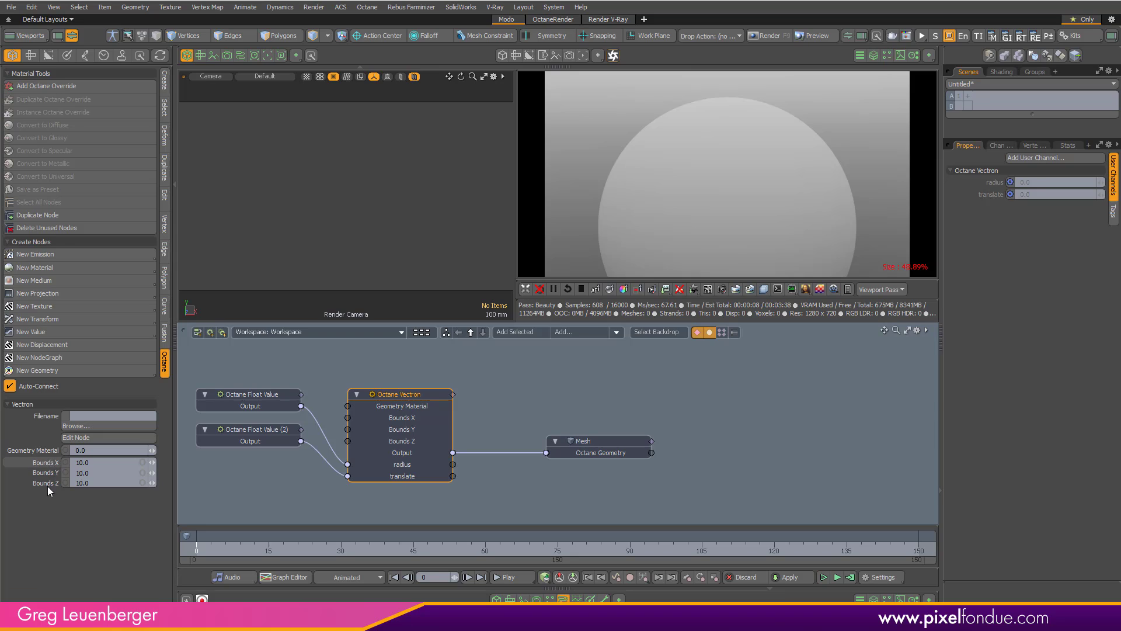
- Try the Octane Vectron's X, Y and Z bounds at 1, followed by 2
click(107, 462)
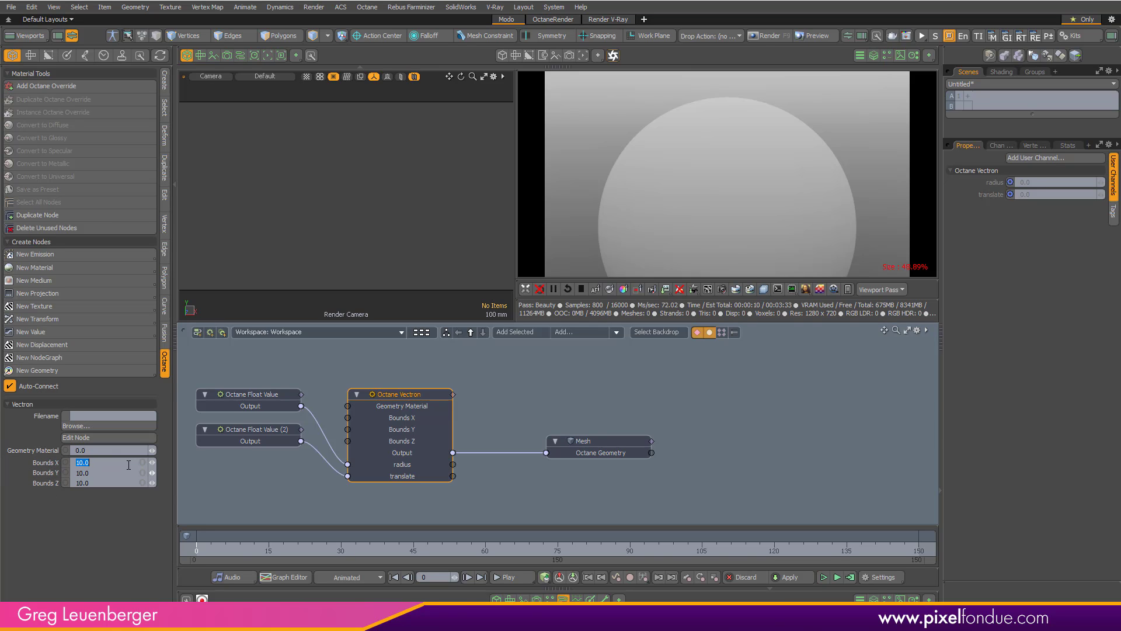
text(1)
key(Return)
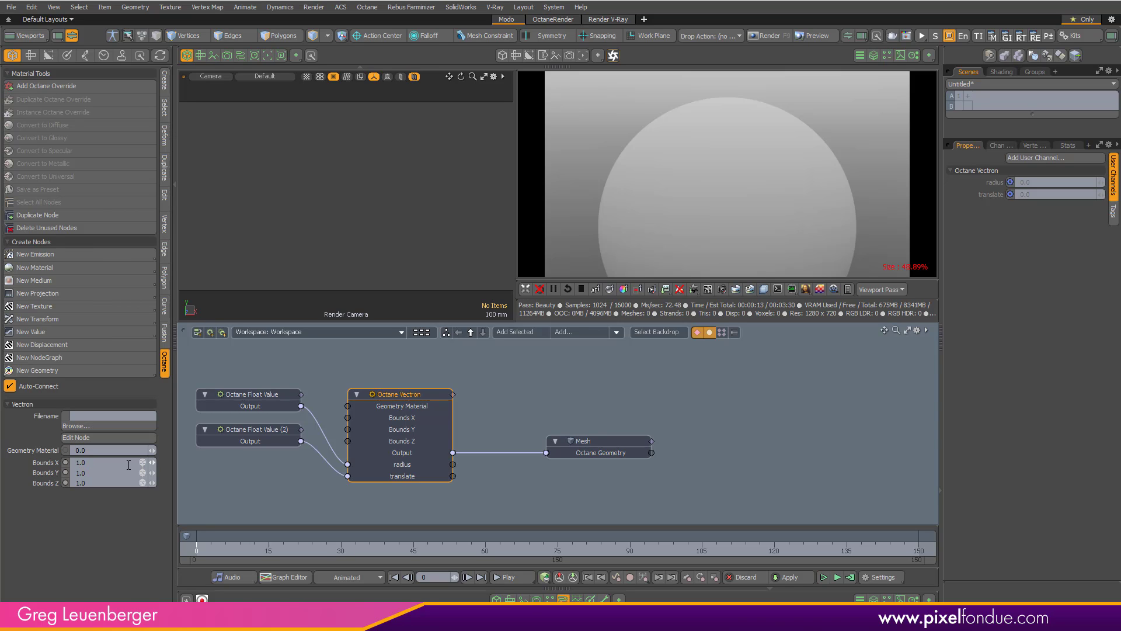
click(82, 462)
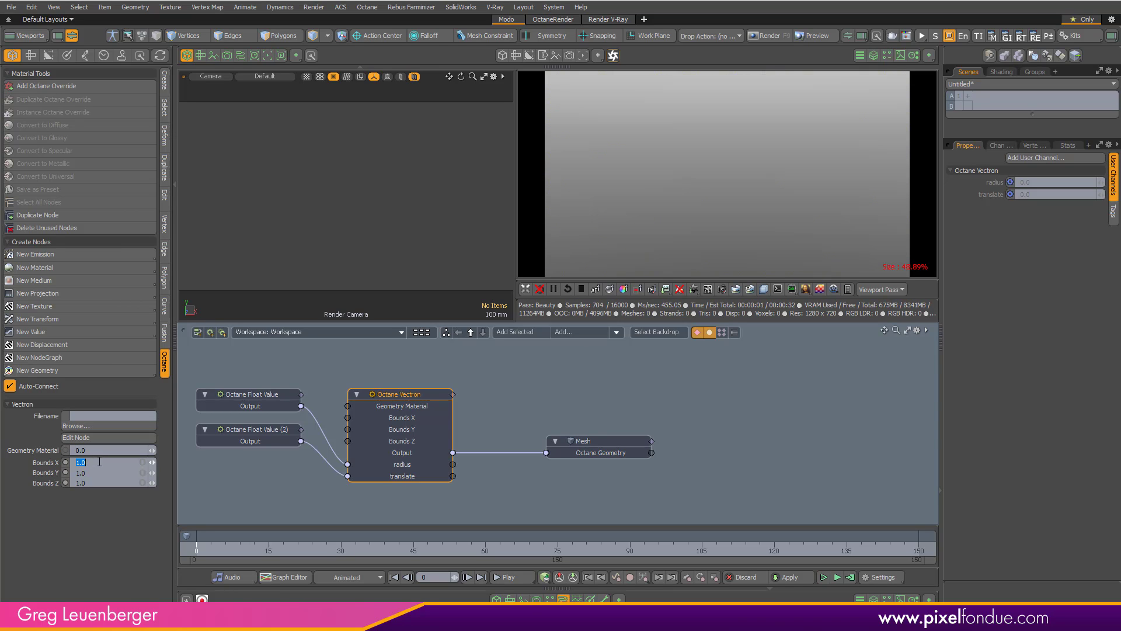
text(2)
key(Return)
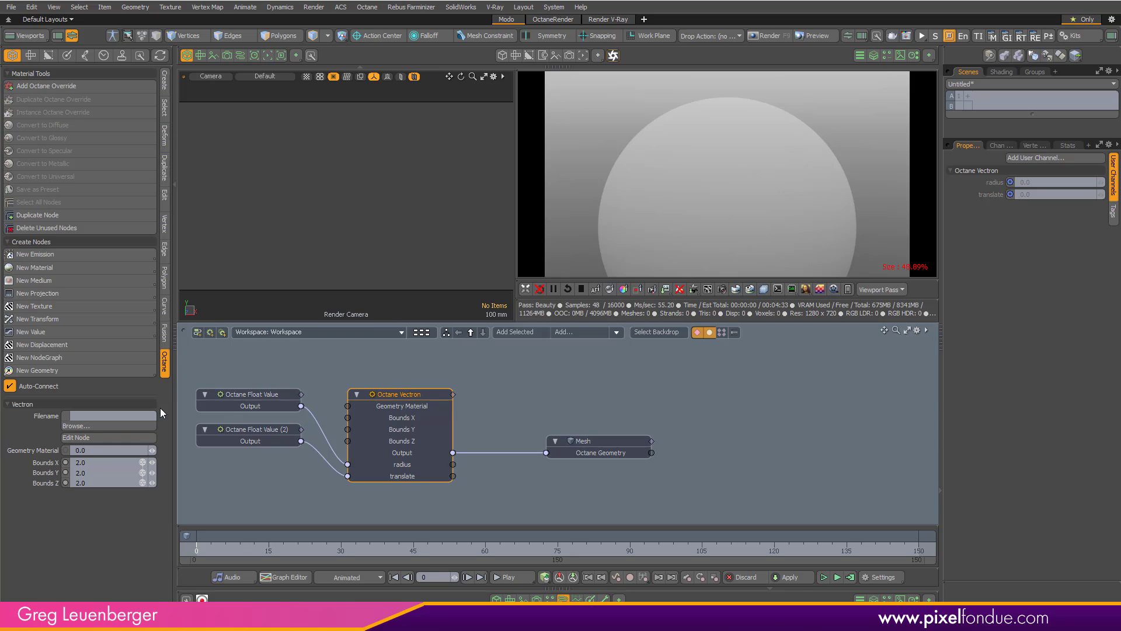
- Set the Octane Vectron's X, Y and Z bounds to 1.5 and enlarge the camera and render viewports
click(101, 462)
text(1.5)
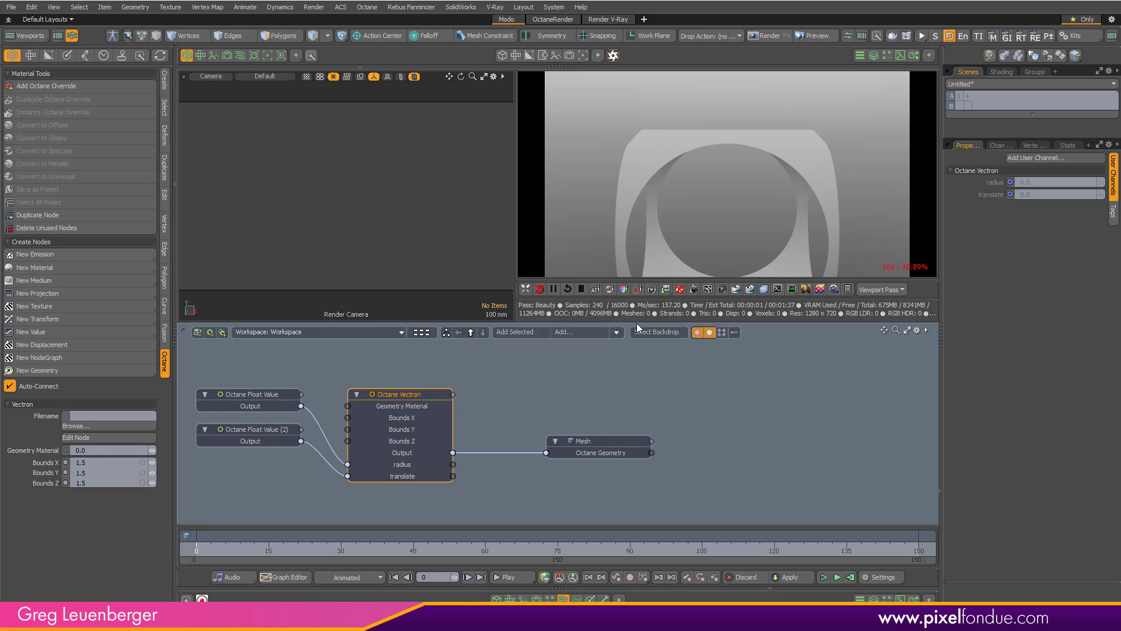
drag(637, 322, 638, 405)
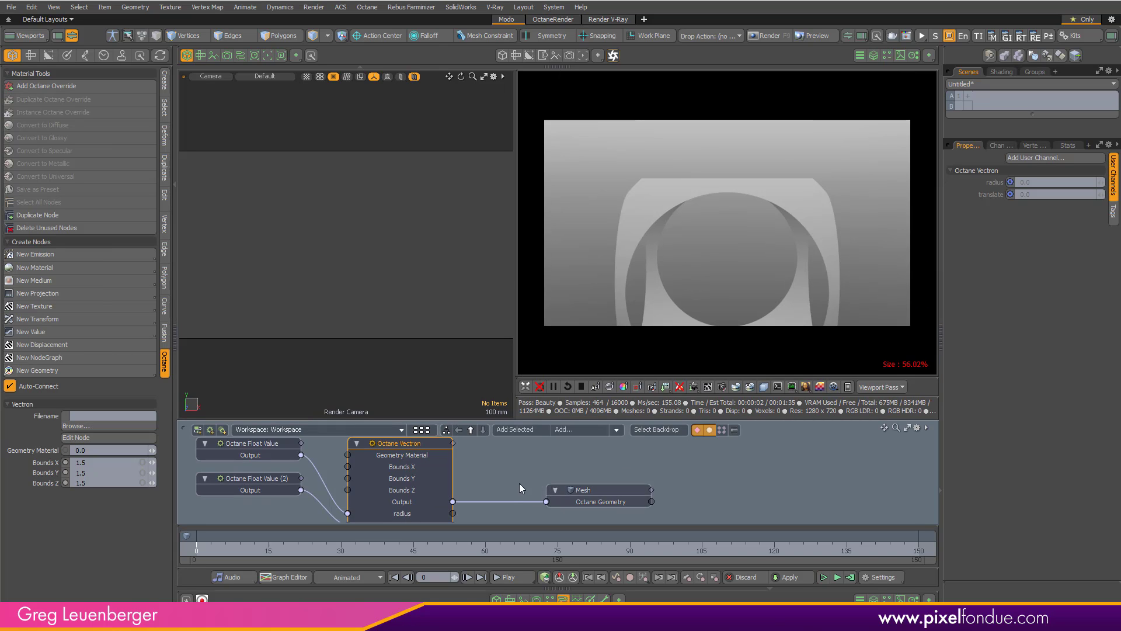
scroll(546, 476, down, 2)
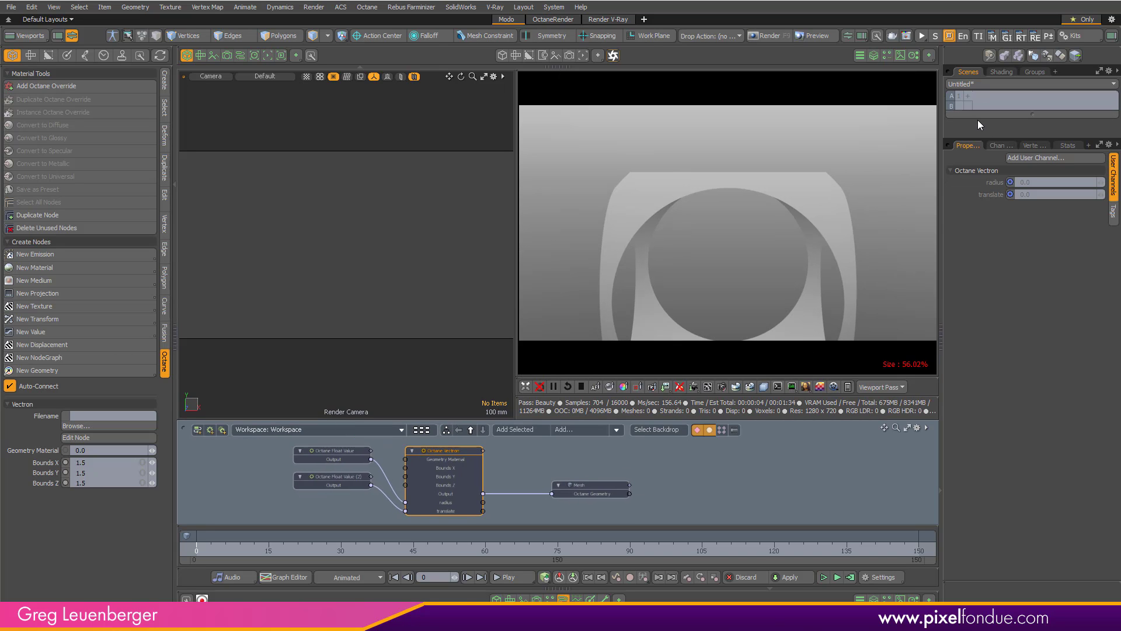
- Add a default sphere primitive to the Mesh item
drag(976, 138, 976, 313)
click(1026, 131)
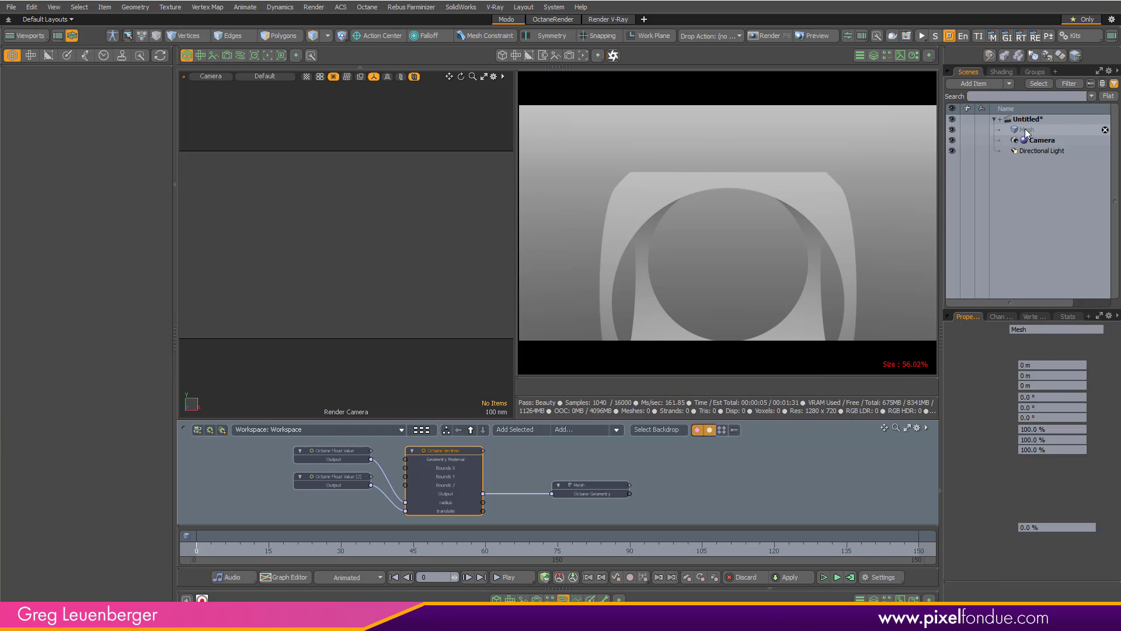
click(165, 81)
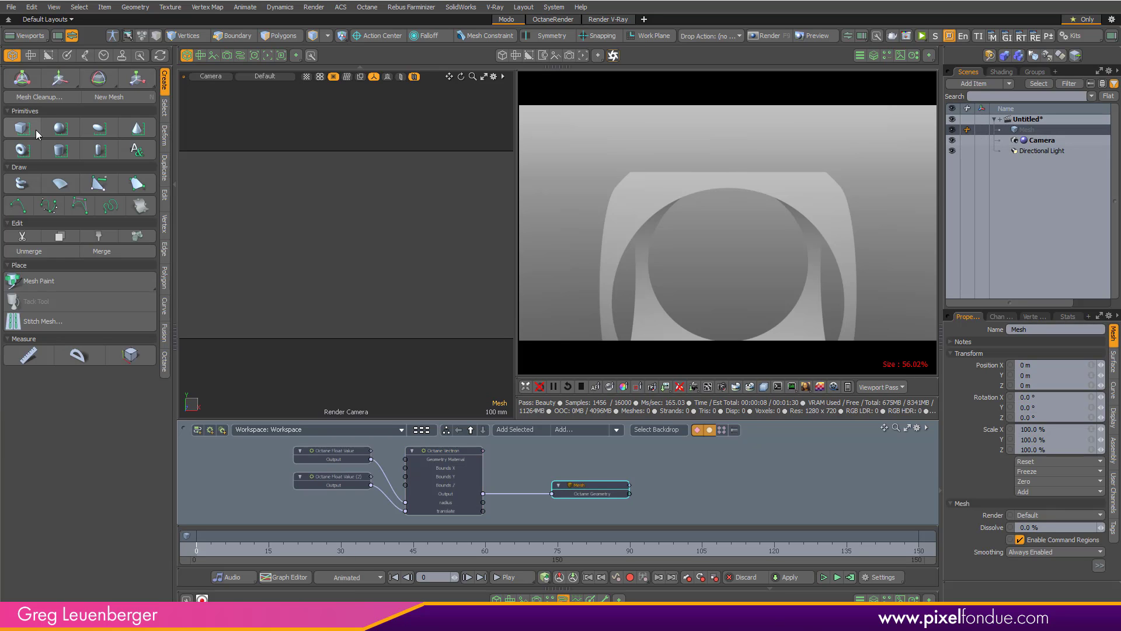
click(60, 128)
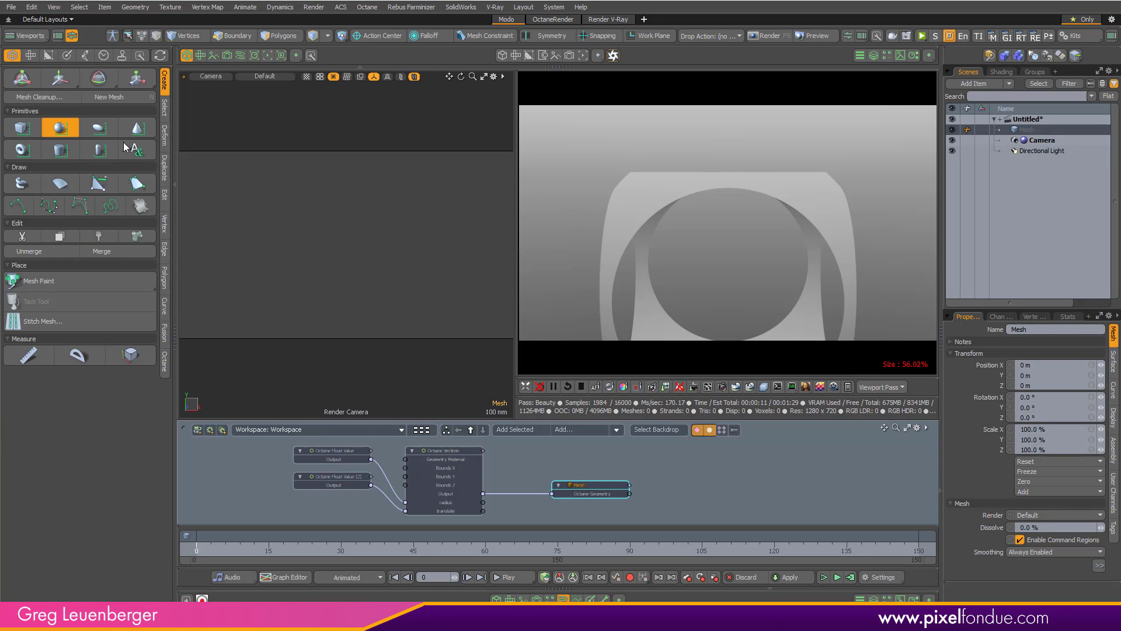
click(361, 289)
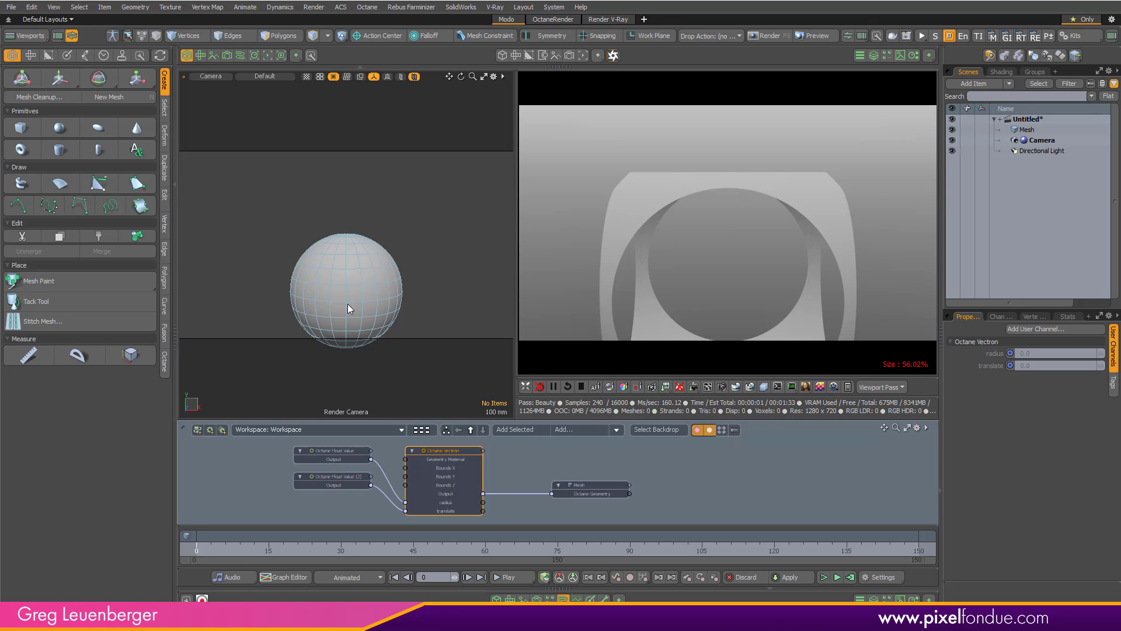
- Scale all of the sphere's polygons to 200% on the X, Y and Z axes
key(3)
key(y)
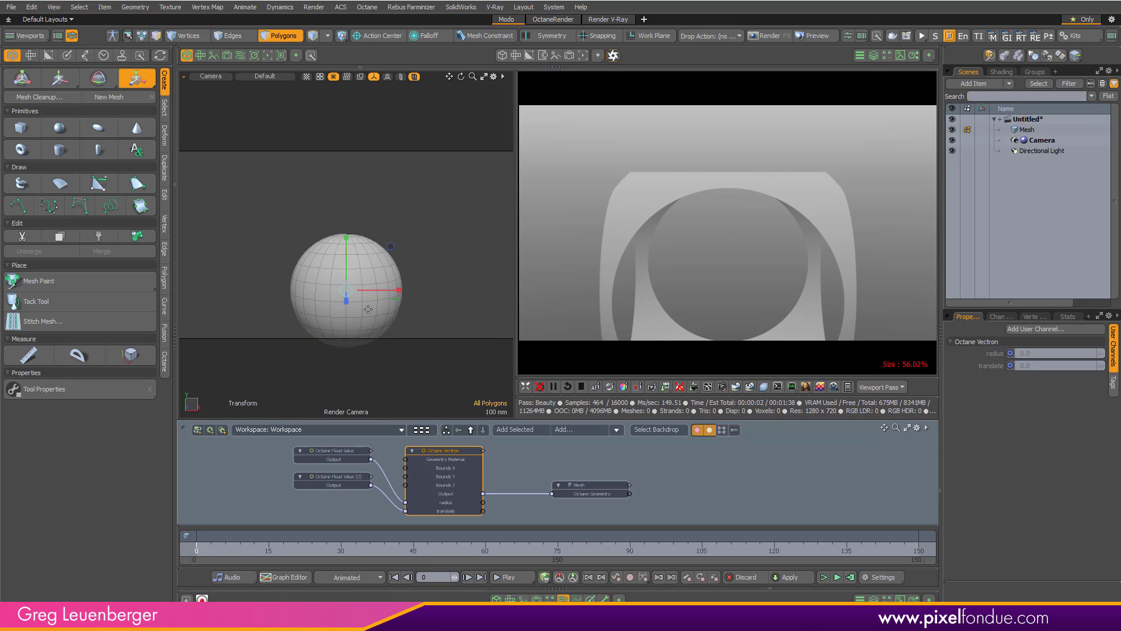
key(k)
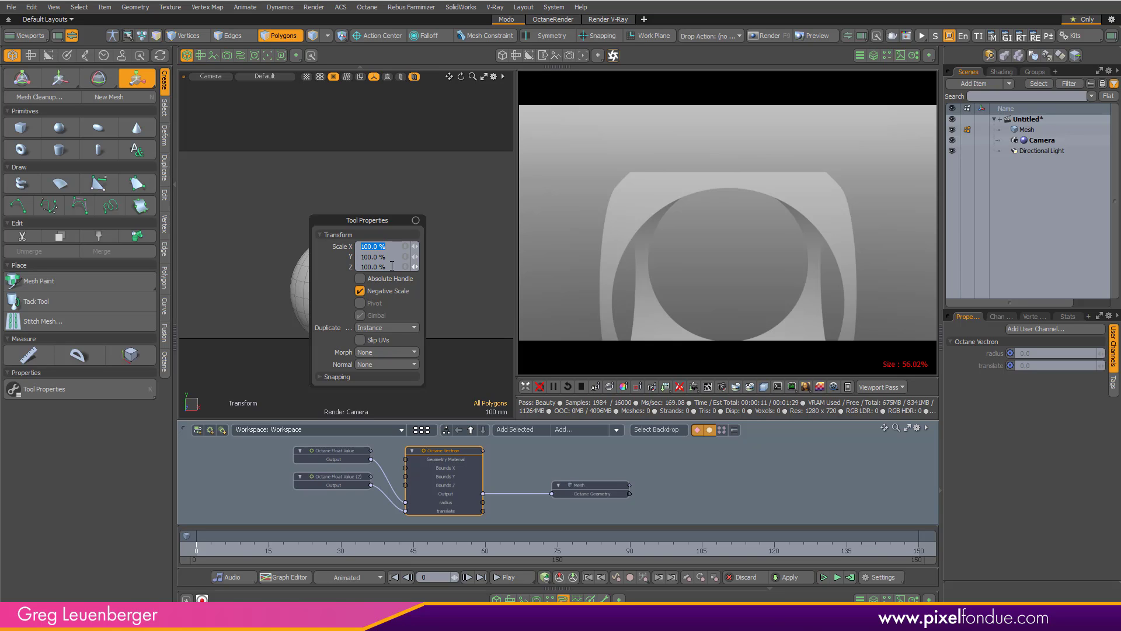
text(200)
key(Return)
key(space)
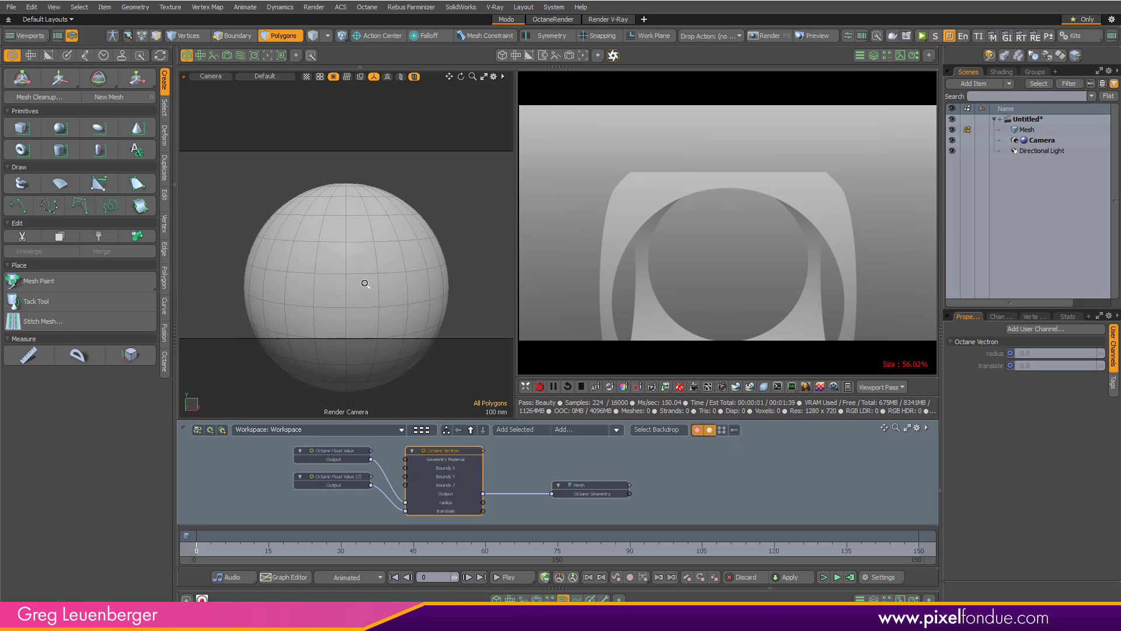
- Orbit and pull back the camera to compare the sphere mesh with the rendered Vectron shape, and select the Mesh node
ctrl+alt+drag(365, 284, 357, 287)
alt+shift+drag(376, 288, 376, 253)
alt+drag(472, 245, 397, 278)
alt+shift+drag(392, 283, 440, 279)
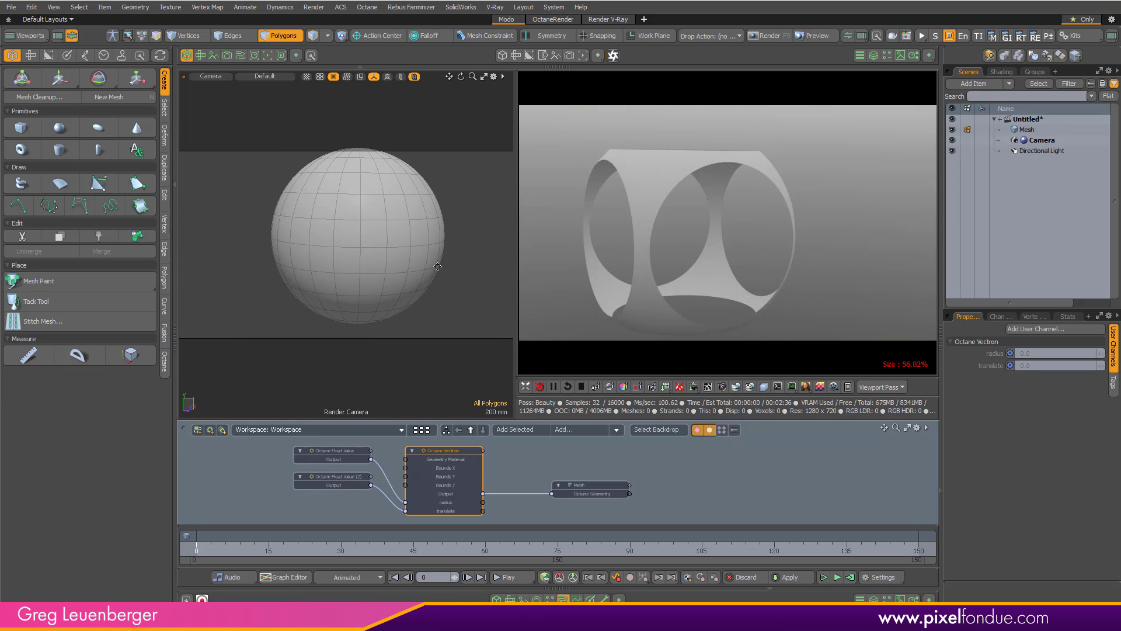
ctrl+alt+drag(437, 277, 373, 299)
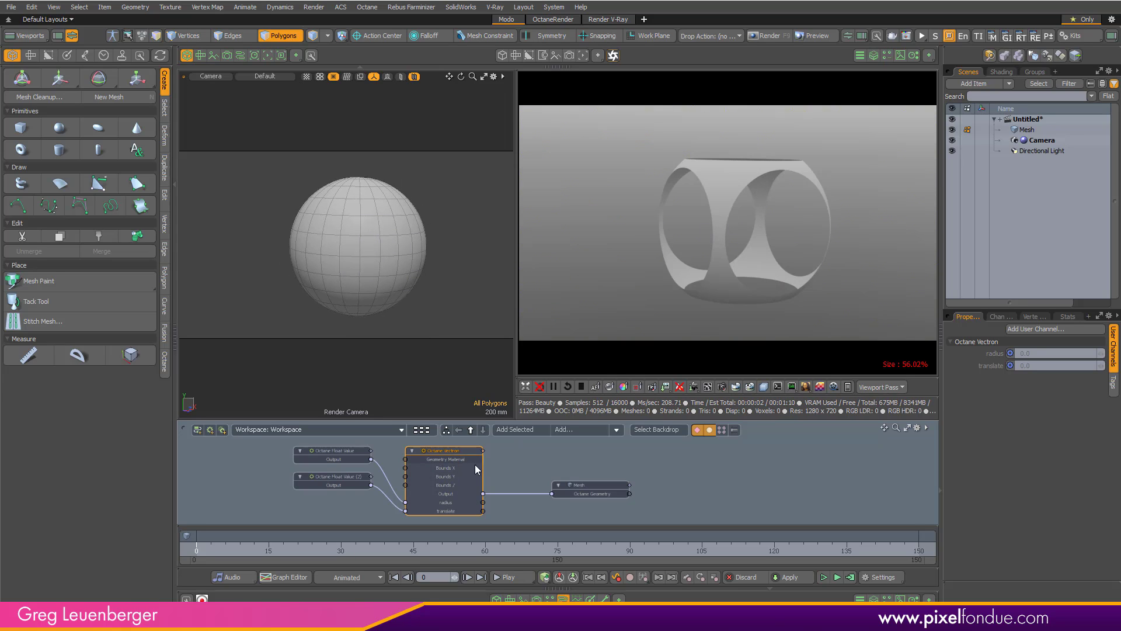
click(591, 491)
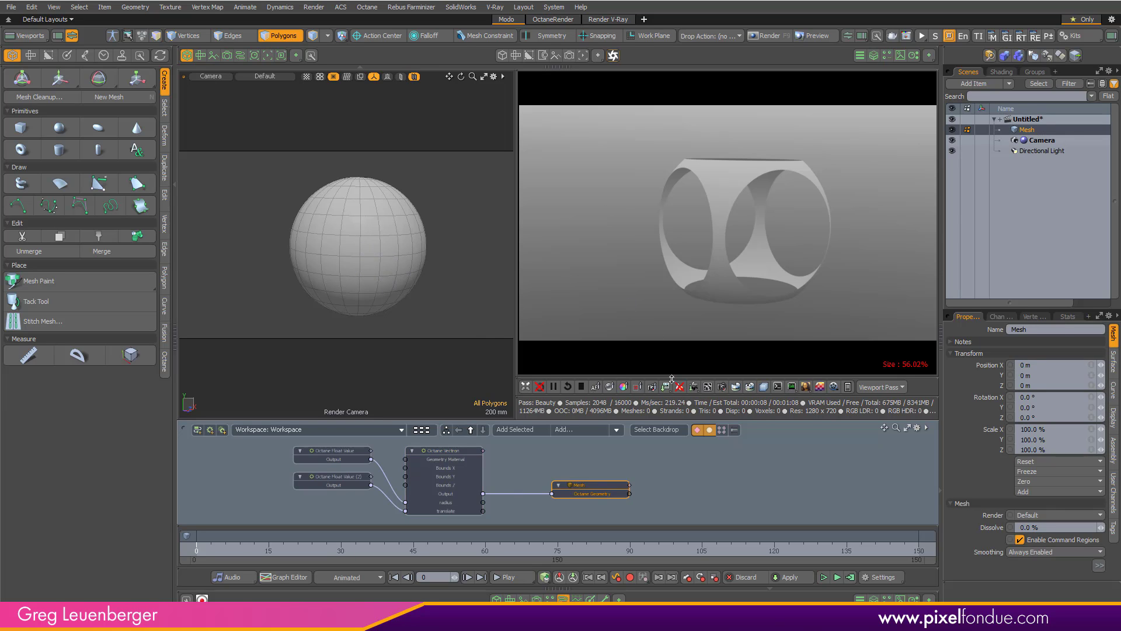
- Set the Octane Vectron's X, Y and Z bounds to 10
click(463, 453)
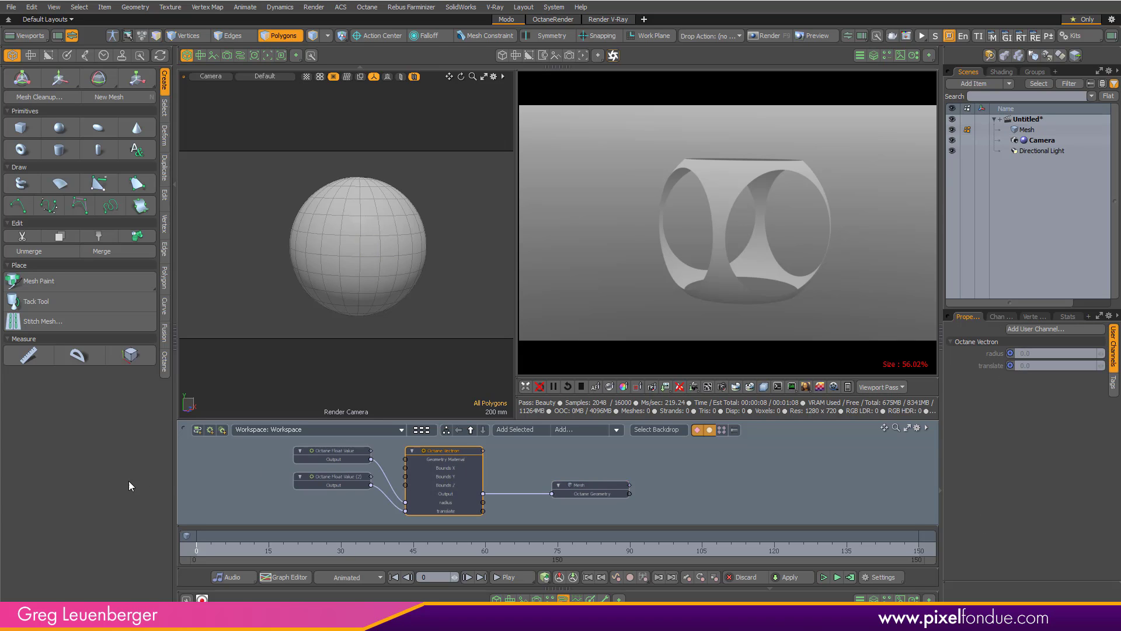
click(165, 362)
click(107, 459)
text(10)
key(Return)
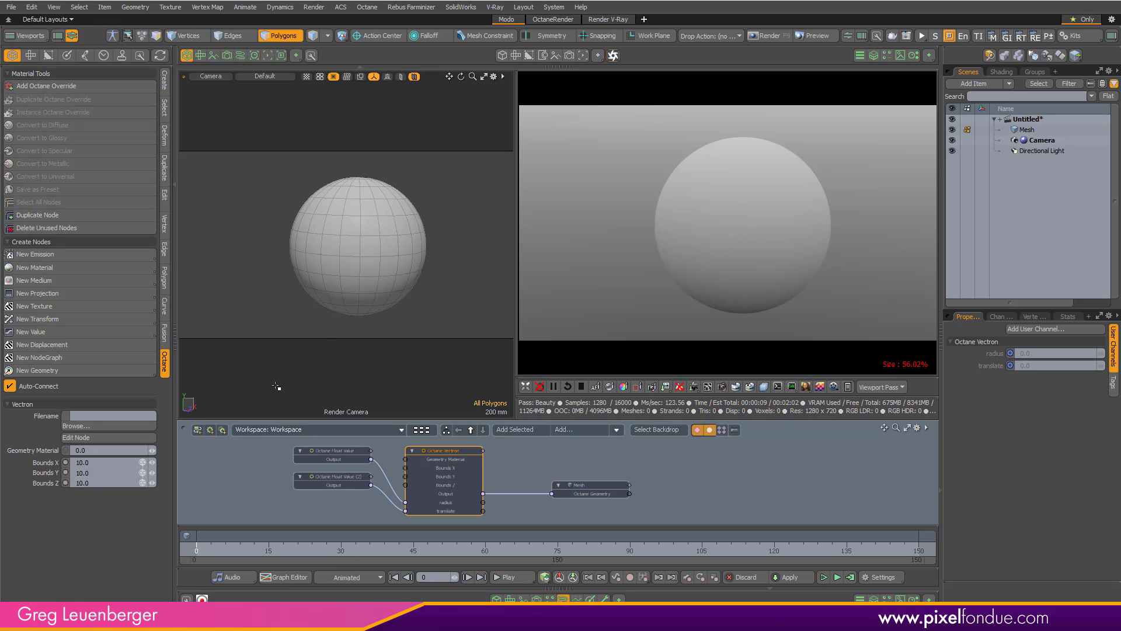
- Load mandlebulb.osl from the Desktop as the Octane Vectron's OSL file
click(118, 426)
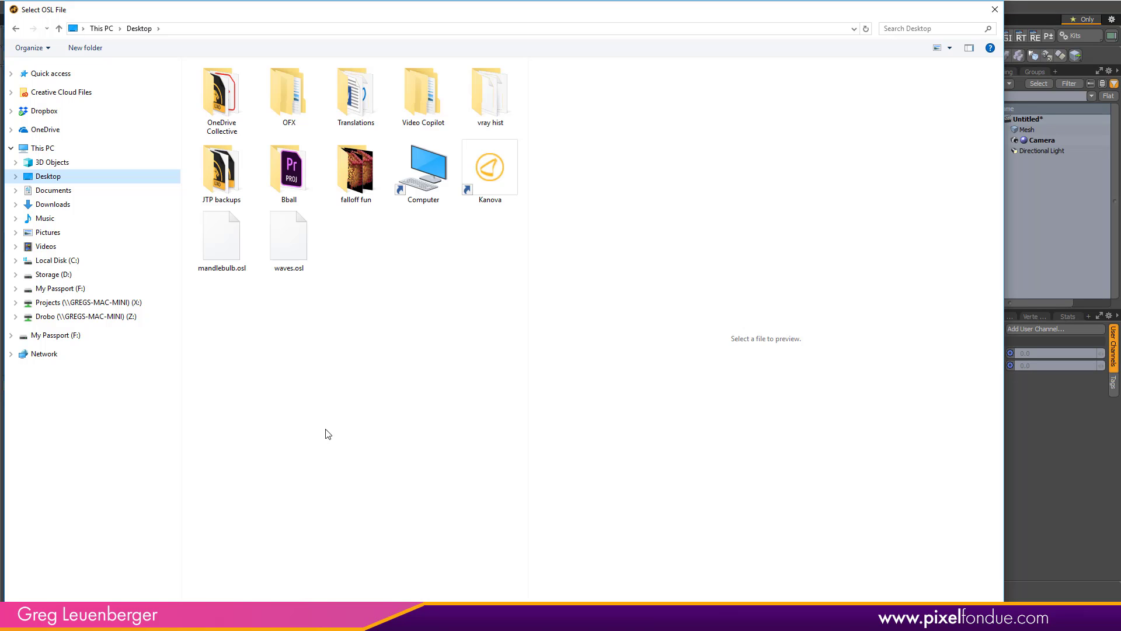
double_click(228, 243)
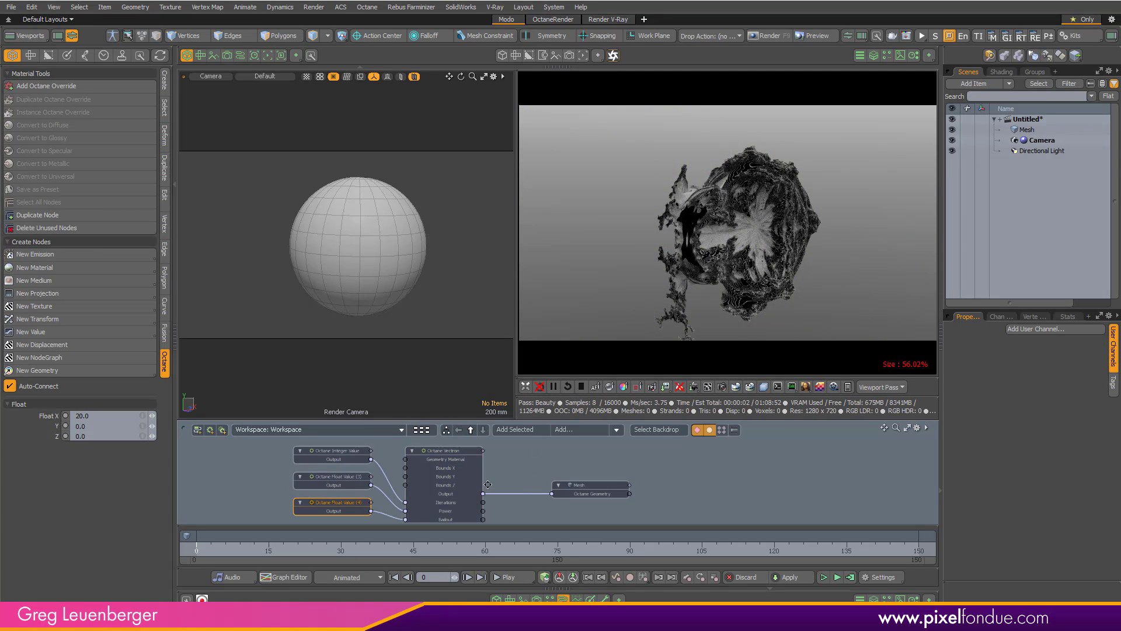
middle_drag(486, 485, 498, 477)
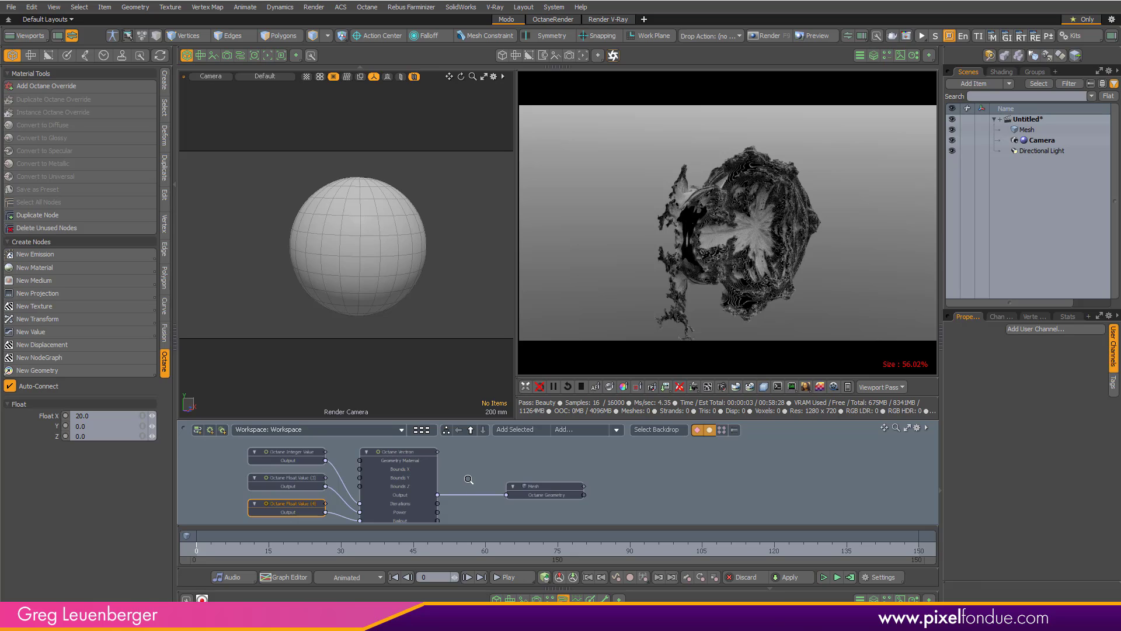
scroll(497, 477, down, 2)
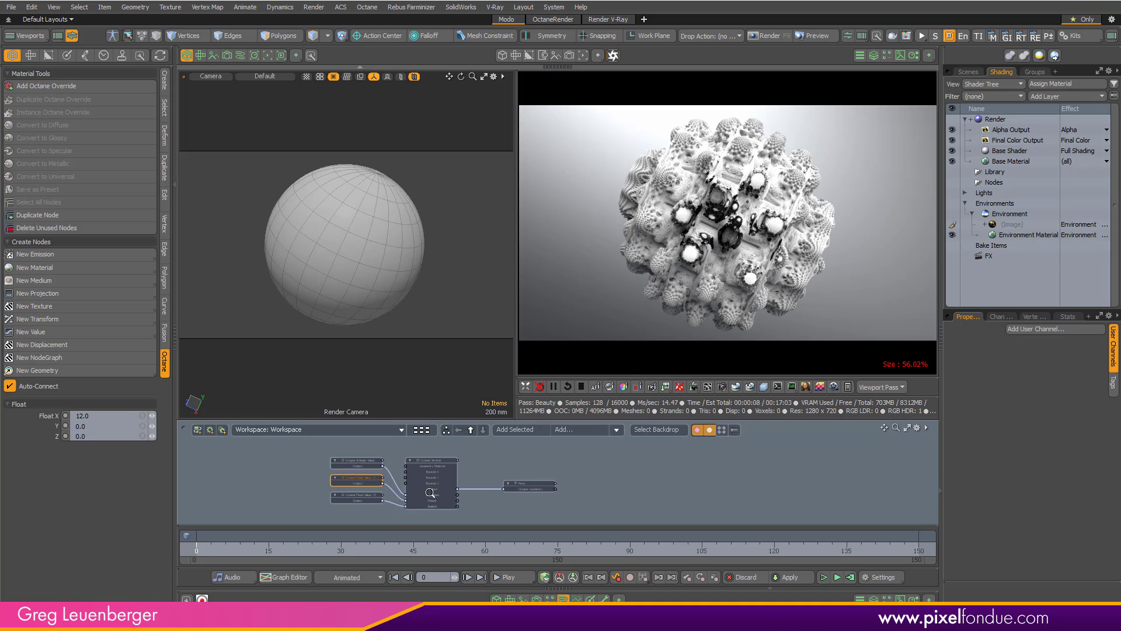
- Set the Octane Integer Value that feeds the Vectron's Iterations to 20
scroll(430, 492, up, 5)
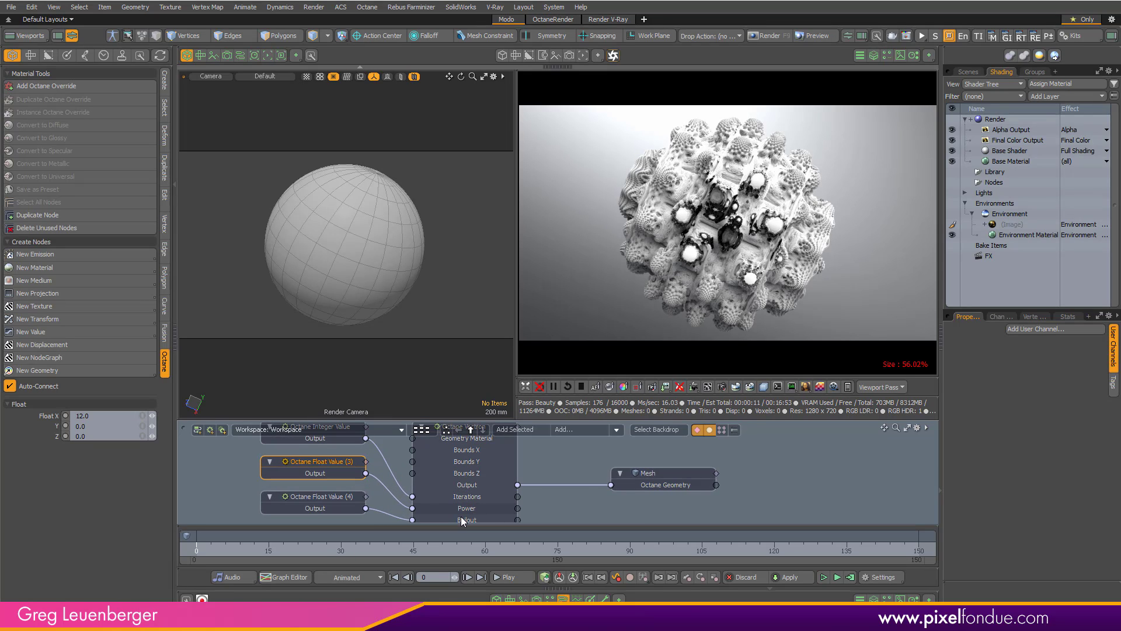
double_click(337, 444)
key(Escape)
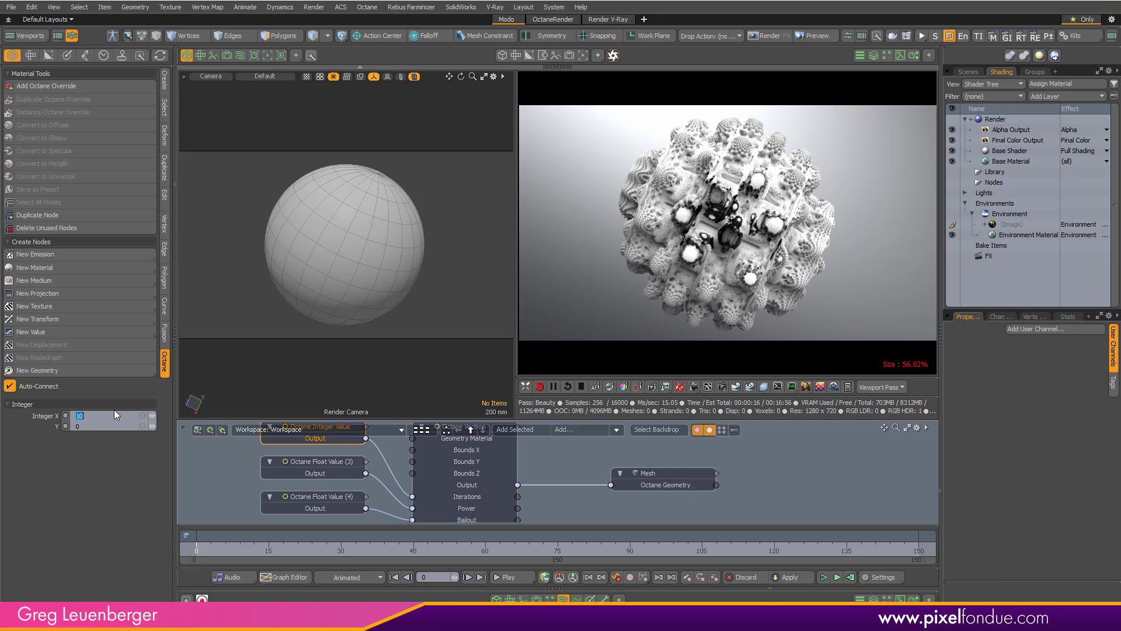
key(Return)
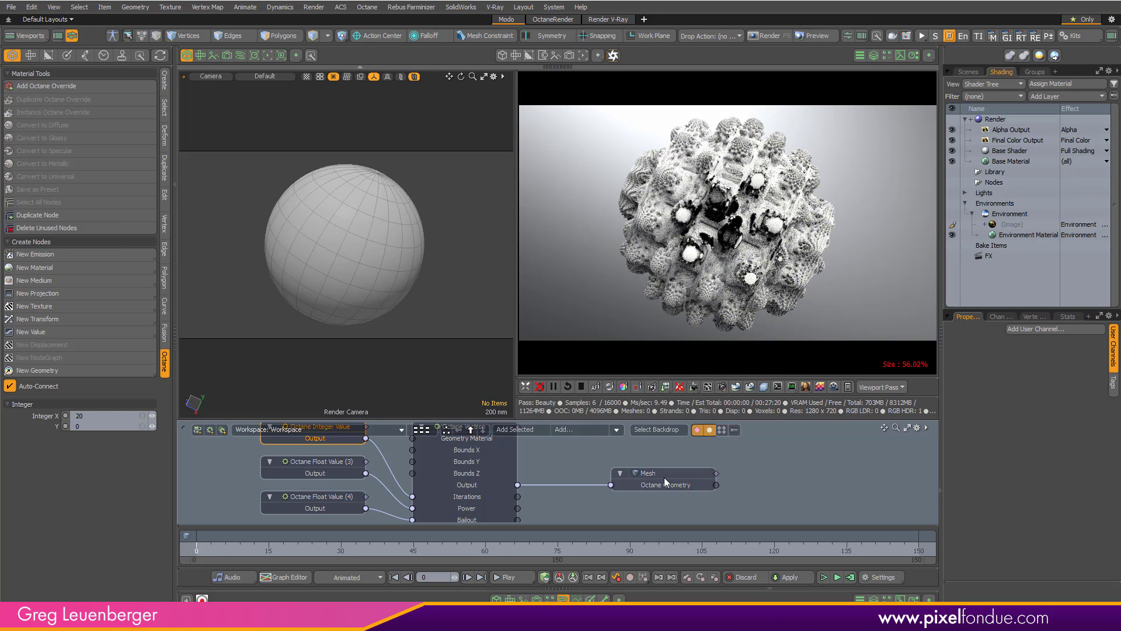
- Set the Octane Float Value that feeds the Vectron's Power to 9
click(336, 461)
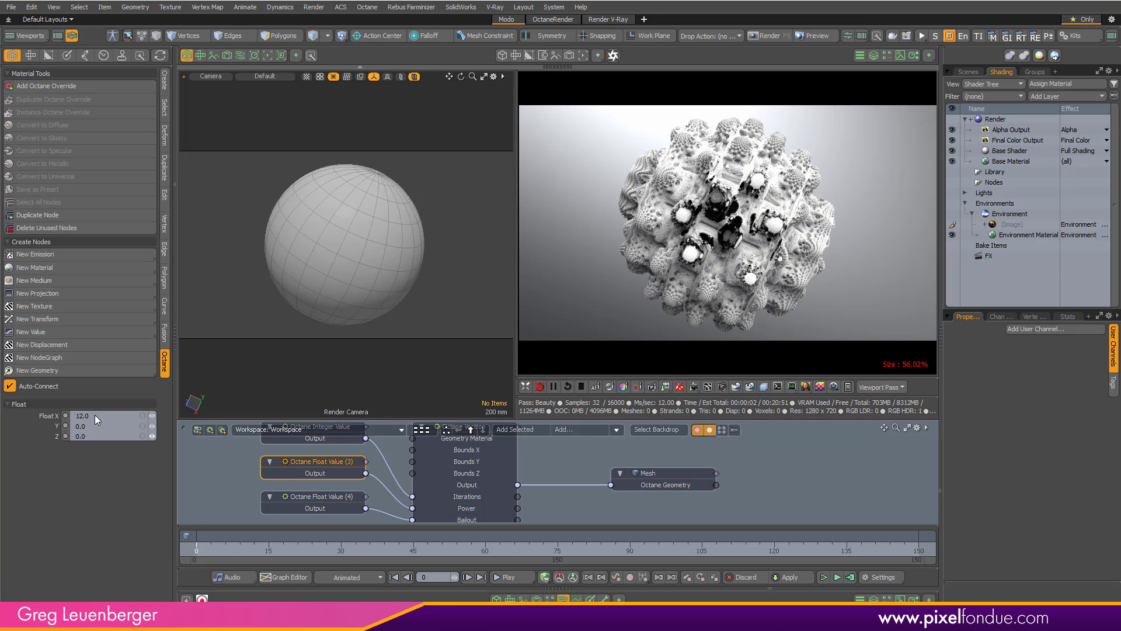
double_click(108, 412)
text(9)
key(Return)
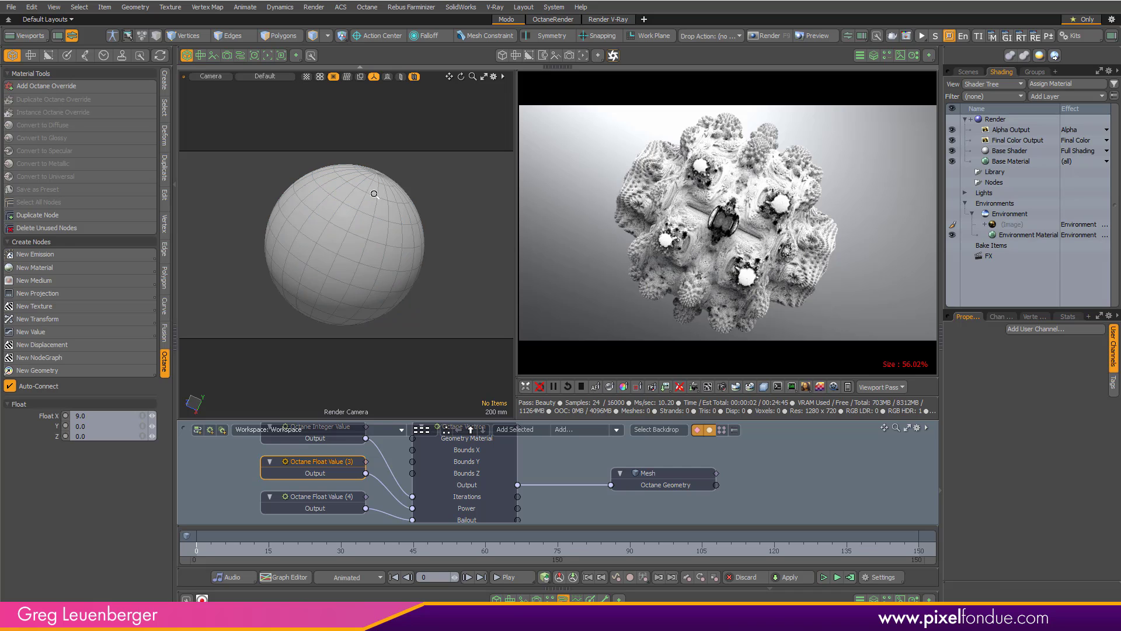
- Bring the camera in for a close-up of the mandelbulb's surface detail in the render
scroll(350, 193, up, 3)
scroll(321, 199, up, 3)
middle_drag(376, 220, 383, 231)
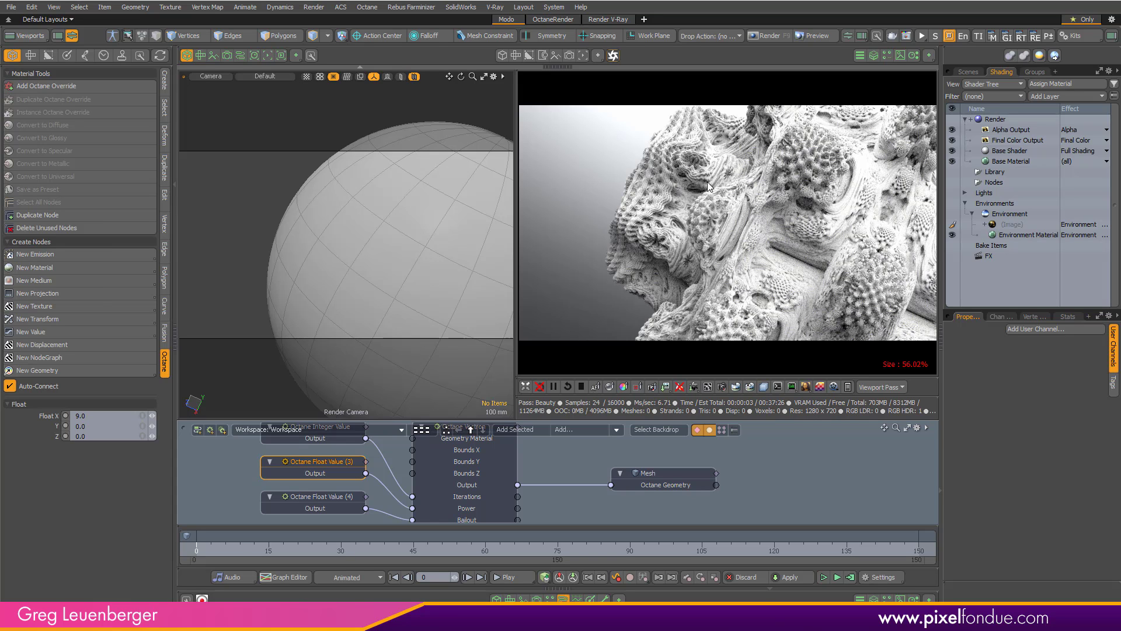
ctrl+alt+drag(272, 220, 333, 212)
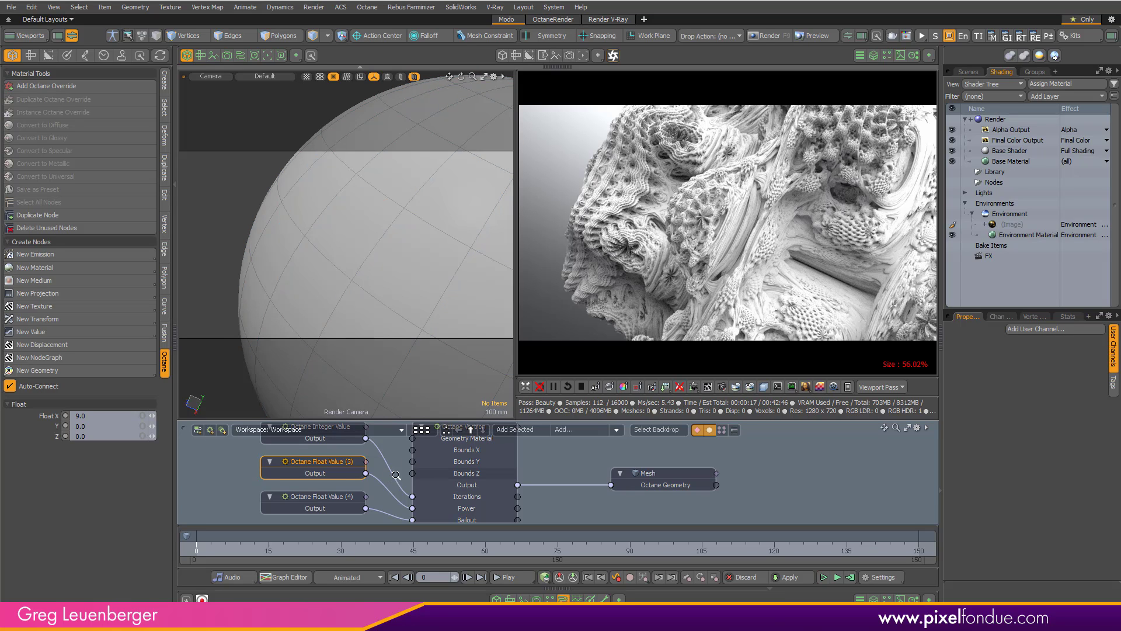
- Move the three value nodes out of the way and add a Glossy material to the Octane Vectron's Geometry Material input
scroll(396, 475, down, 4)
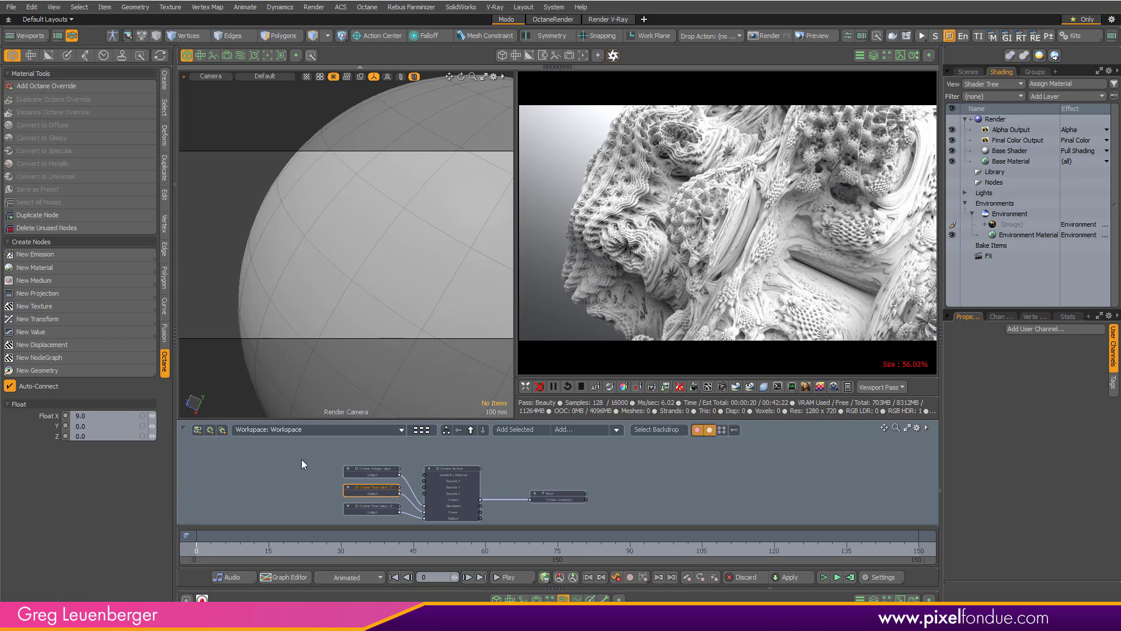
drag(309, 459, 342, 524)
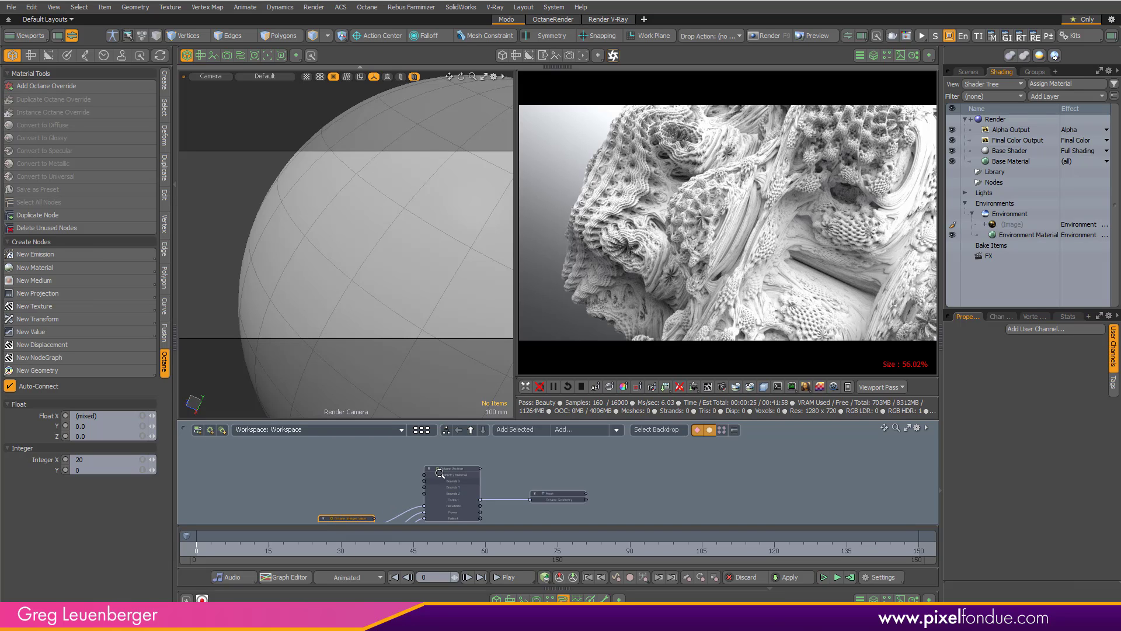
ctrl+alt+drag(492, 475, 536, 476)
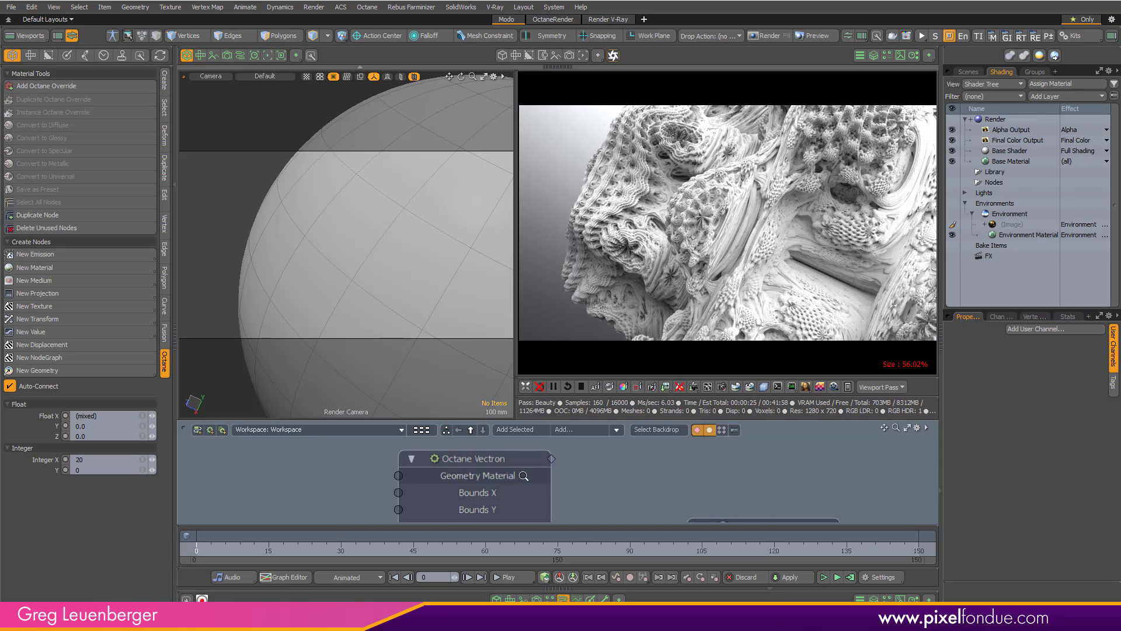
click(473, 482)
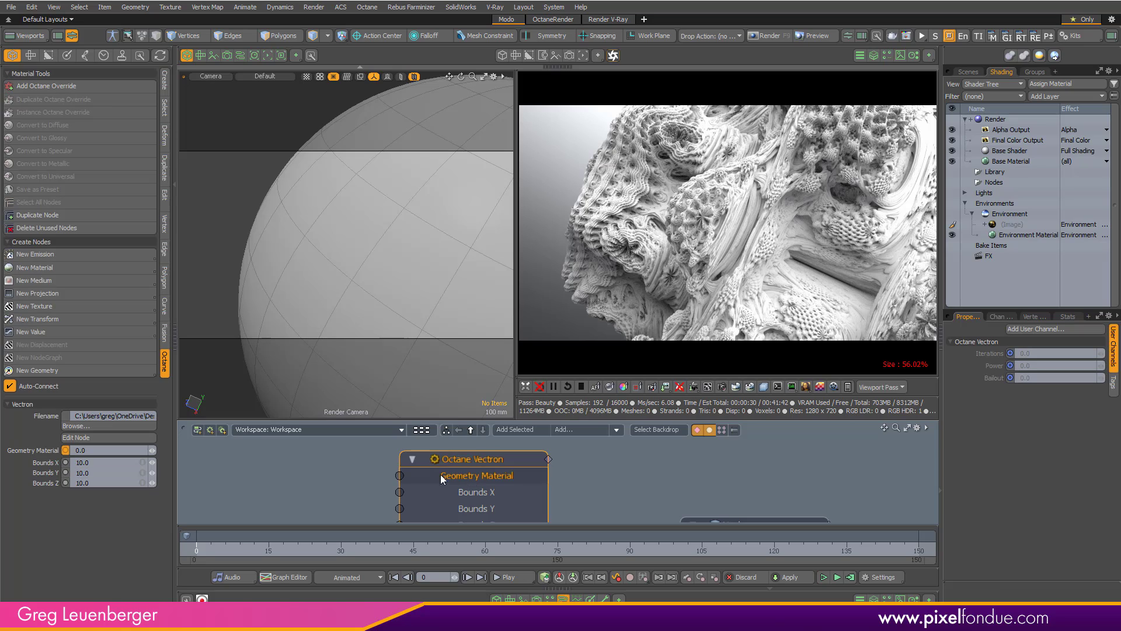
click(52, 268)
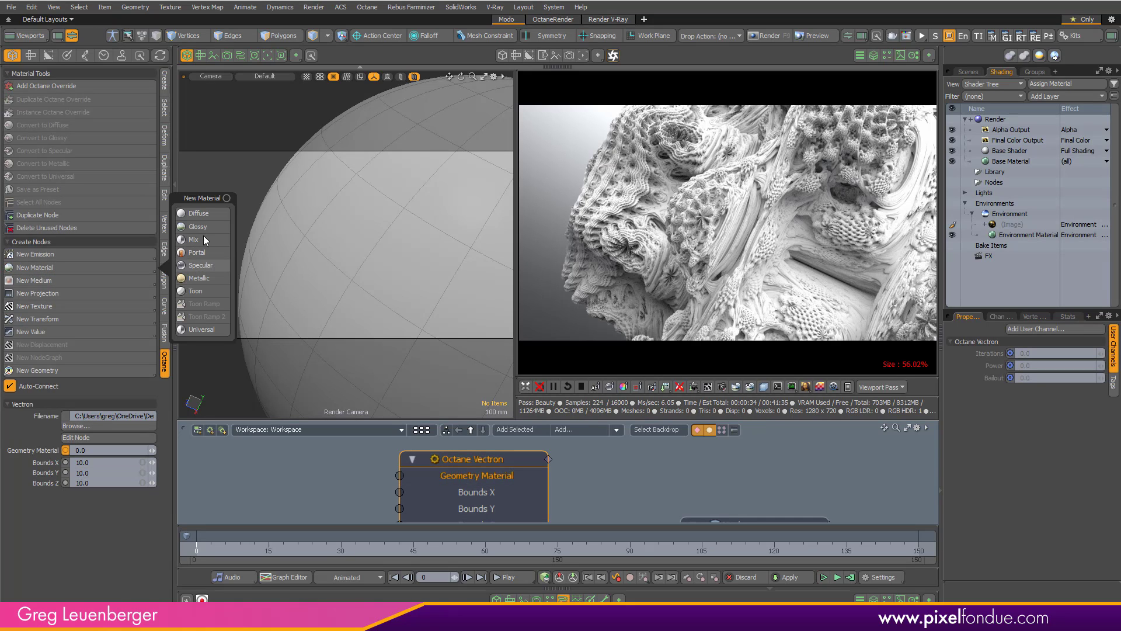
click(198, 227)
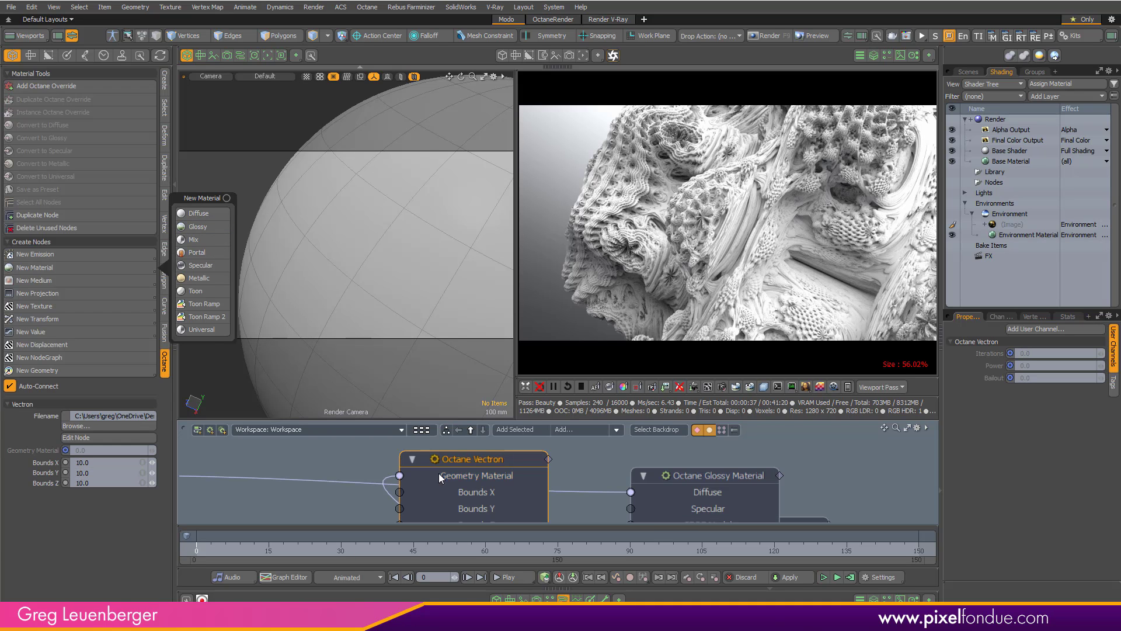
- Set the Octane RGB Color feeding the Glossy material's Diffuse to a saturated pinkish red
click(703, 476)
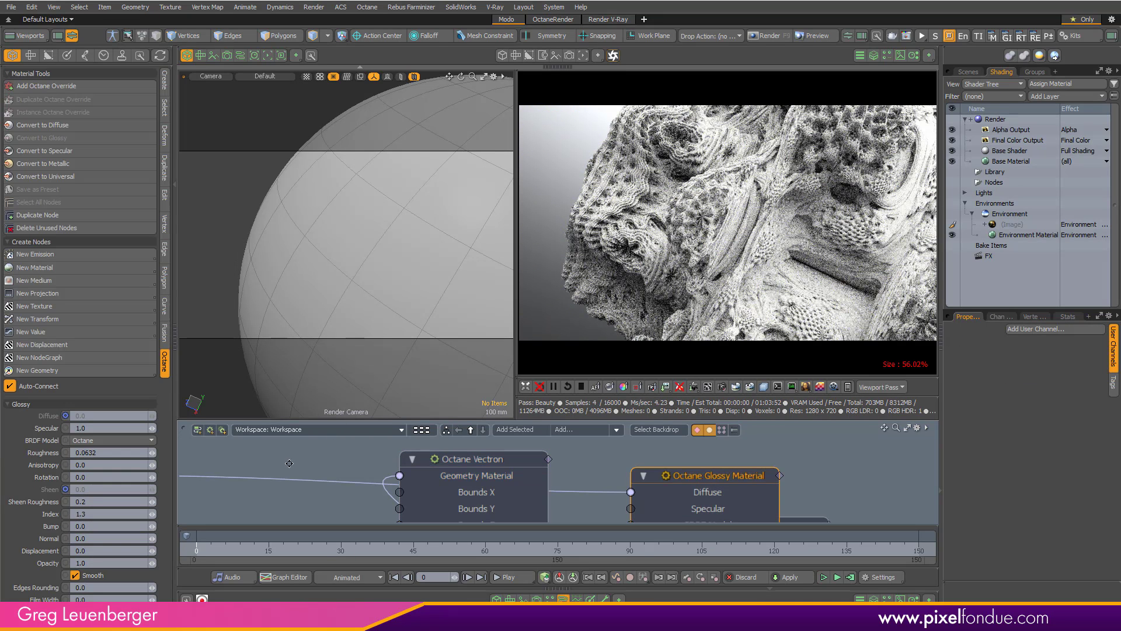
alt+drag(289, 464, 469, 478)
alt+drag(374, 486, 583, 488)
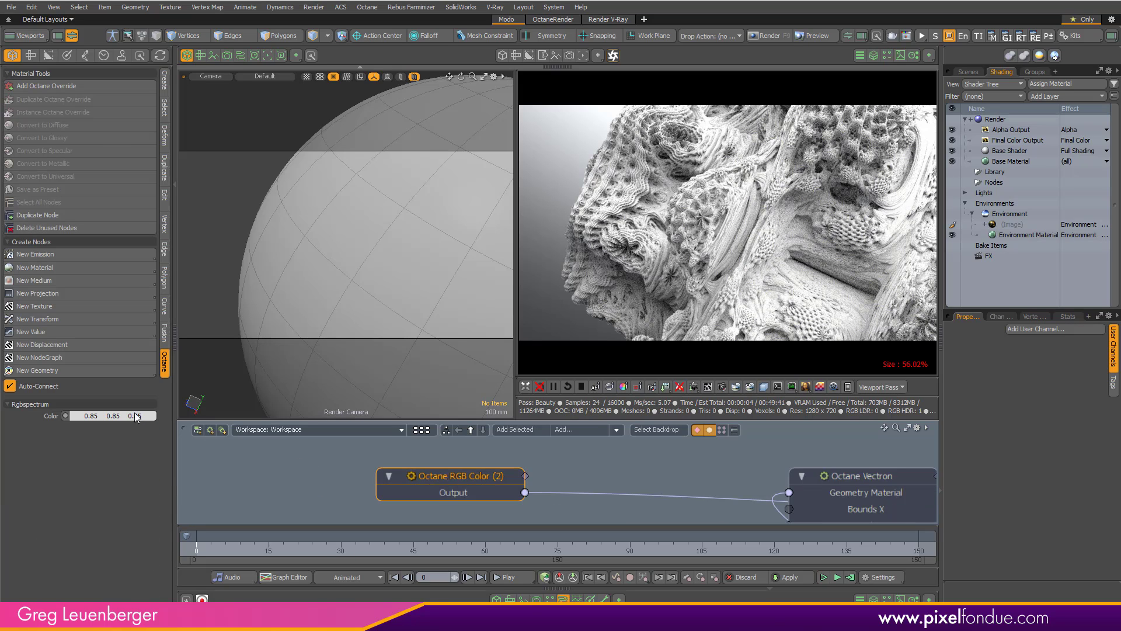
click(151, 416)
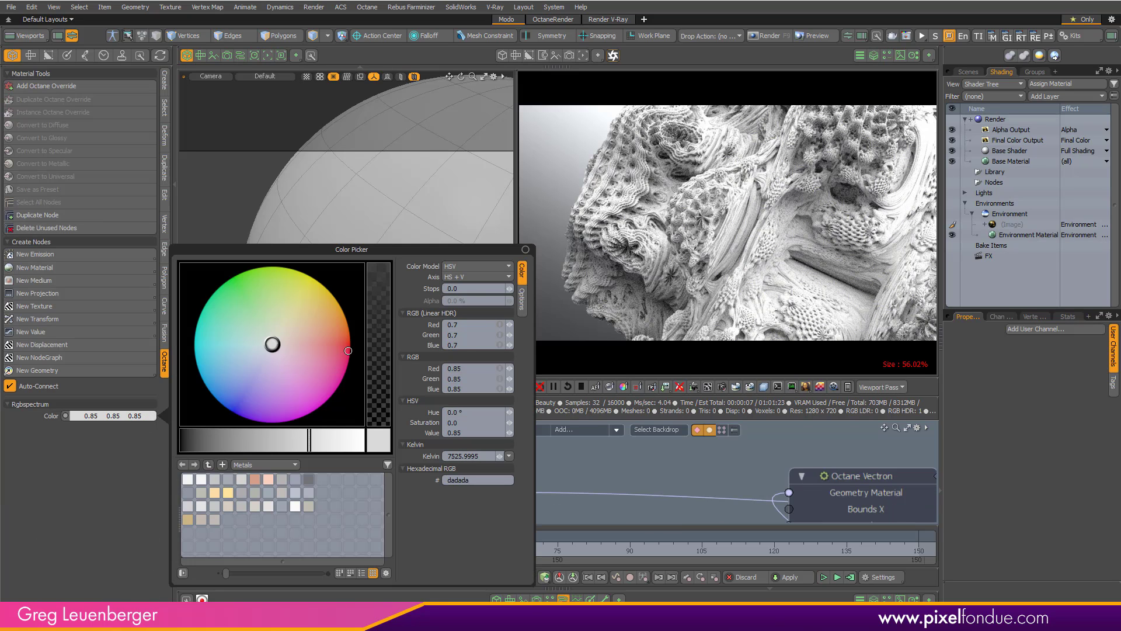
click(347, 350)
click(631, 477)
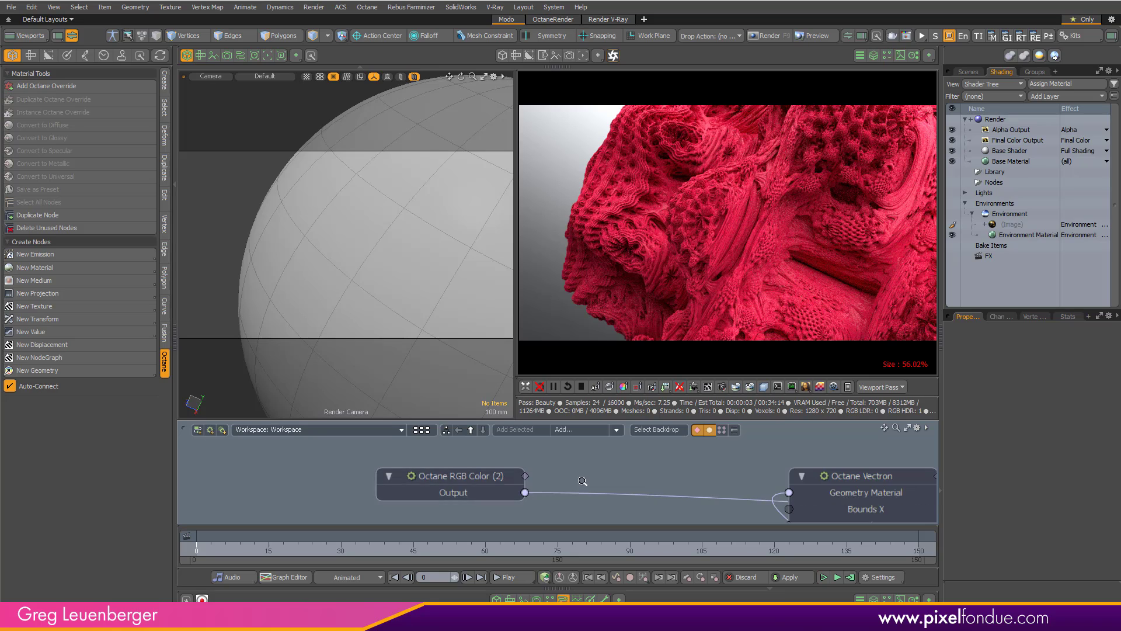
- Pause the Octane render and bring the RGB Color, Vectron and Glossy Material nodes into view
scroll(599, 482, down, 5)
middle_drag(527, 474, 472, 474)
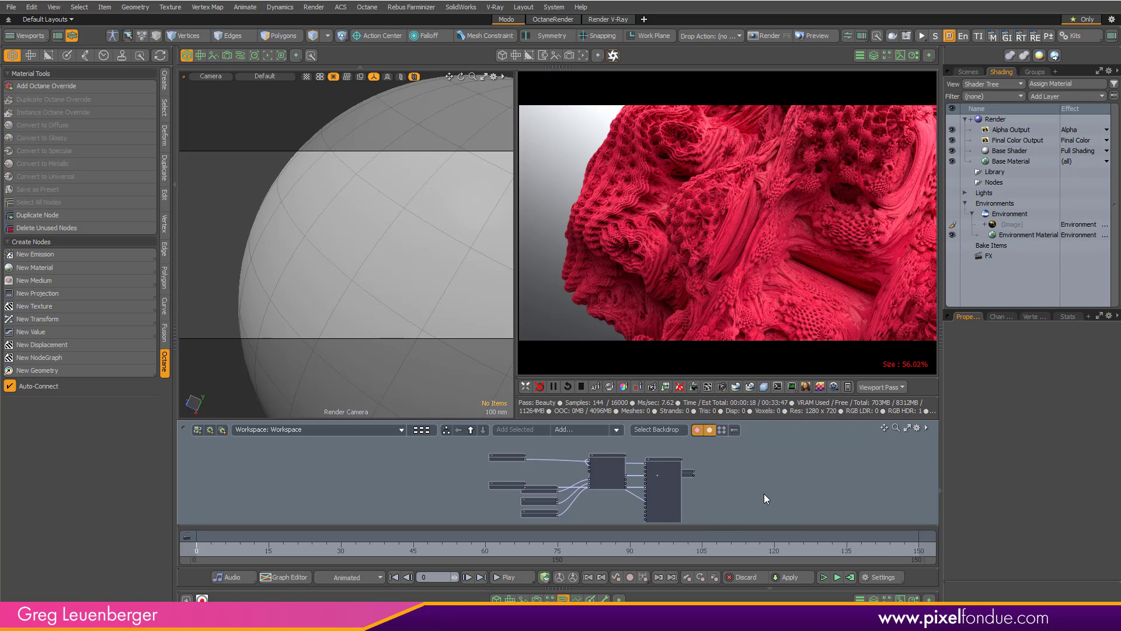
click(555, 386)
scroll(654, 462, up, 3)
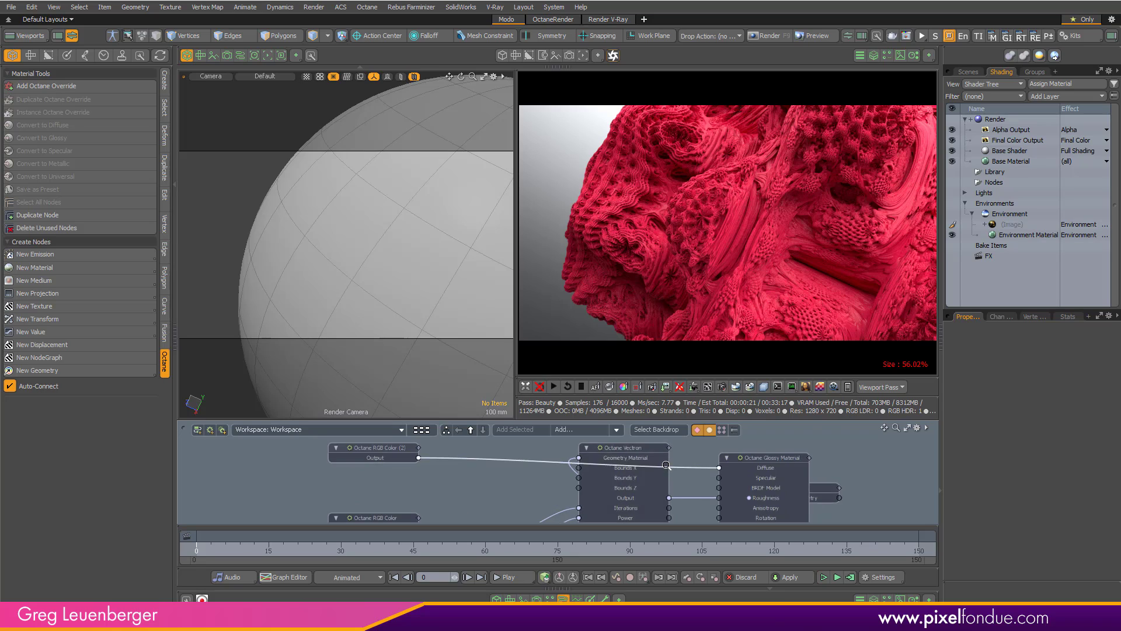
middle_drag(666, 465, 650, 461)
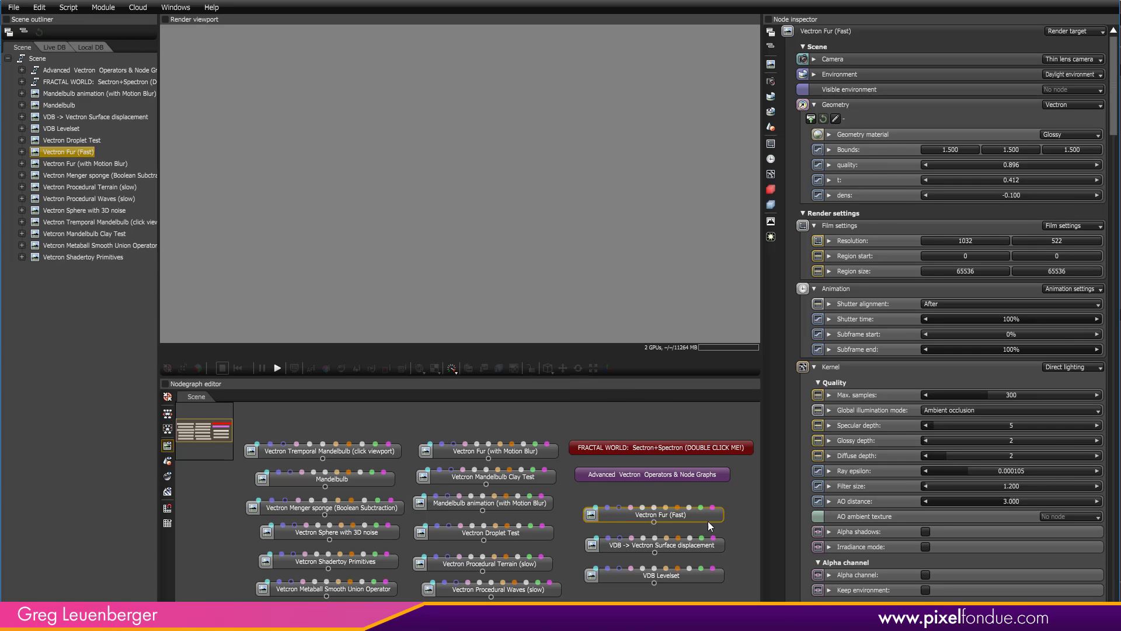
- In Octane Standalone, render Vectron Fur (Fast), select all of its OSL geometry code for copying, and stop the render
click(688, 515)
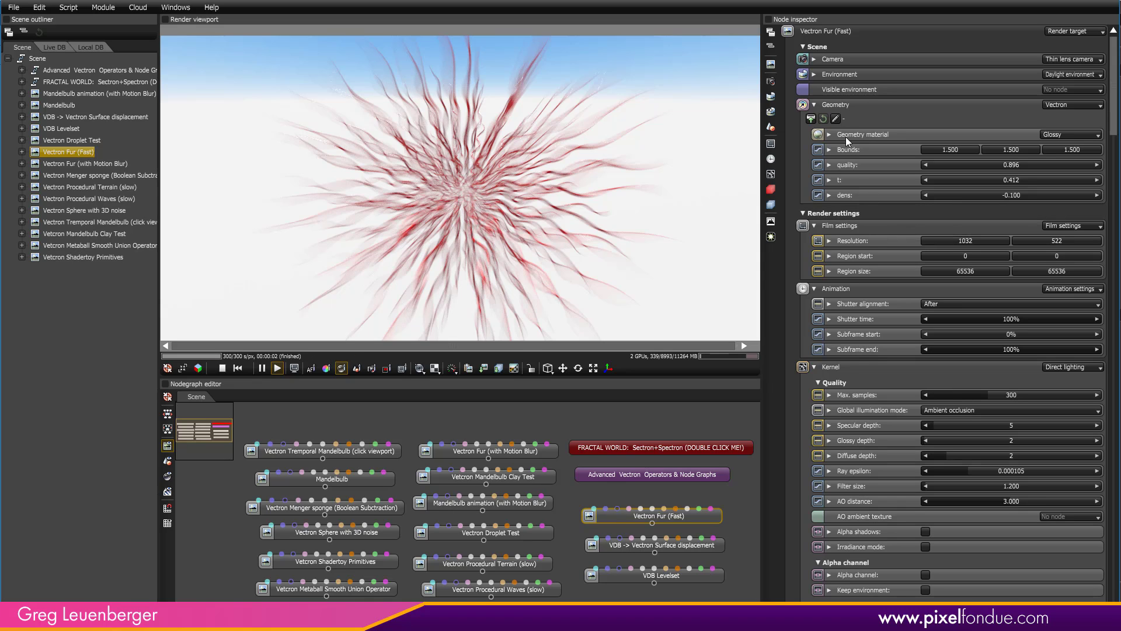
click(836, 119)
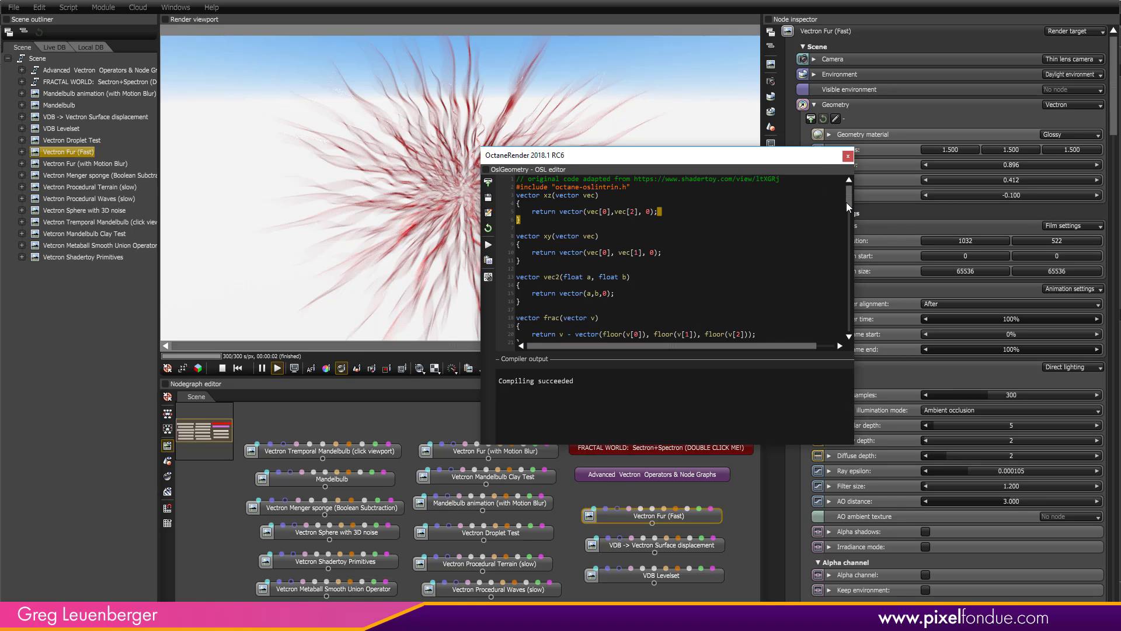
drag(846, 202, 864, 181)
key(ctrl+a)
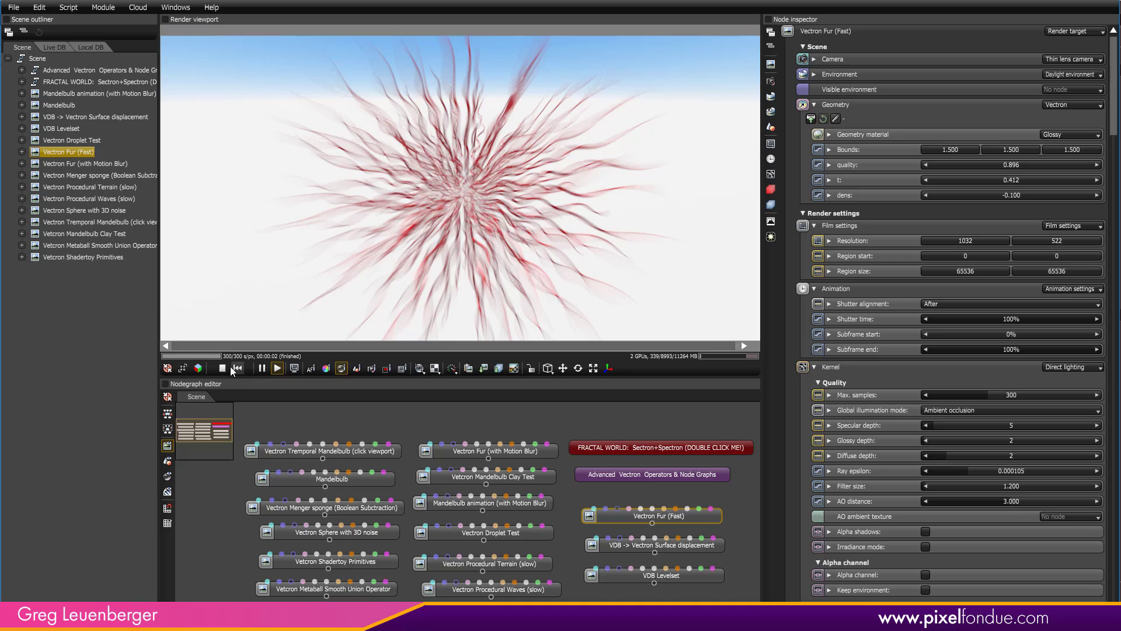
click(222, 368)
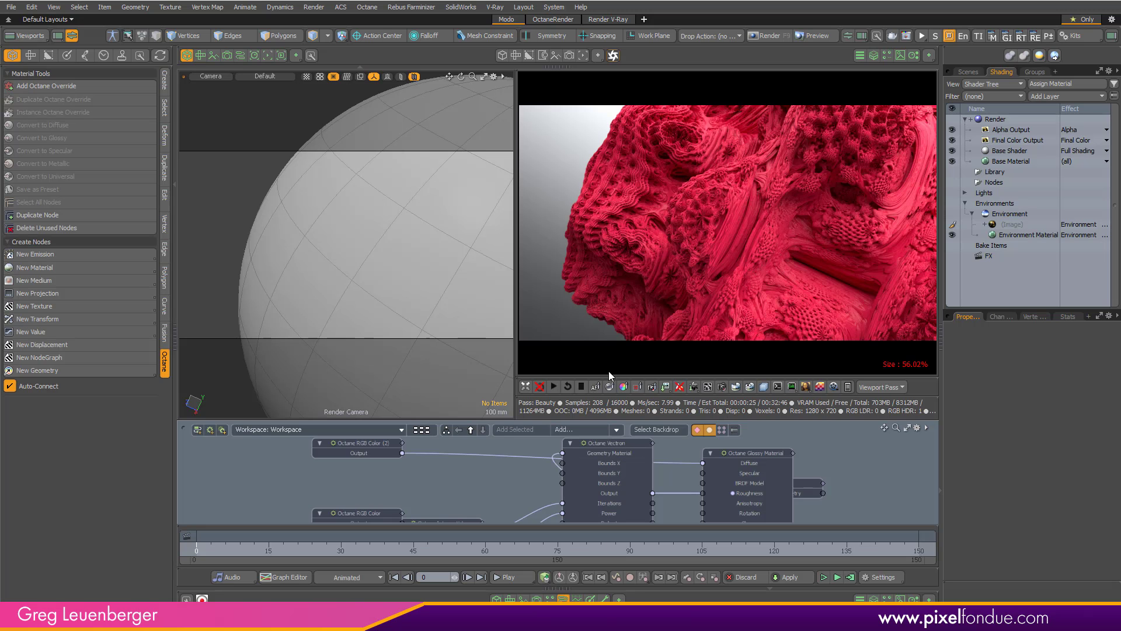
- Resume the Octane render, replace the Octane Vectron's OSL code with the copied Vectron Fur code, and compile it
click(553, 386)
click(618, 445)
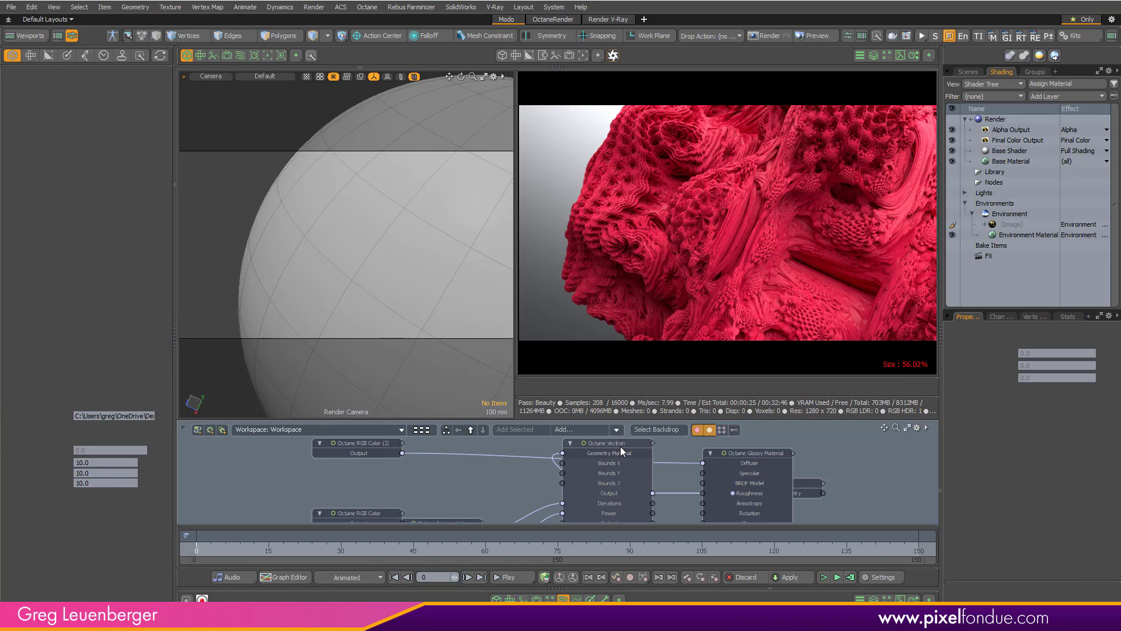
click(110, 437)
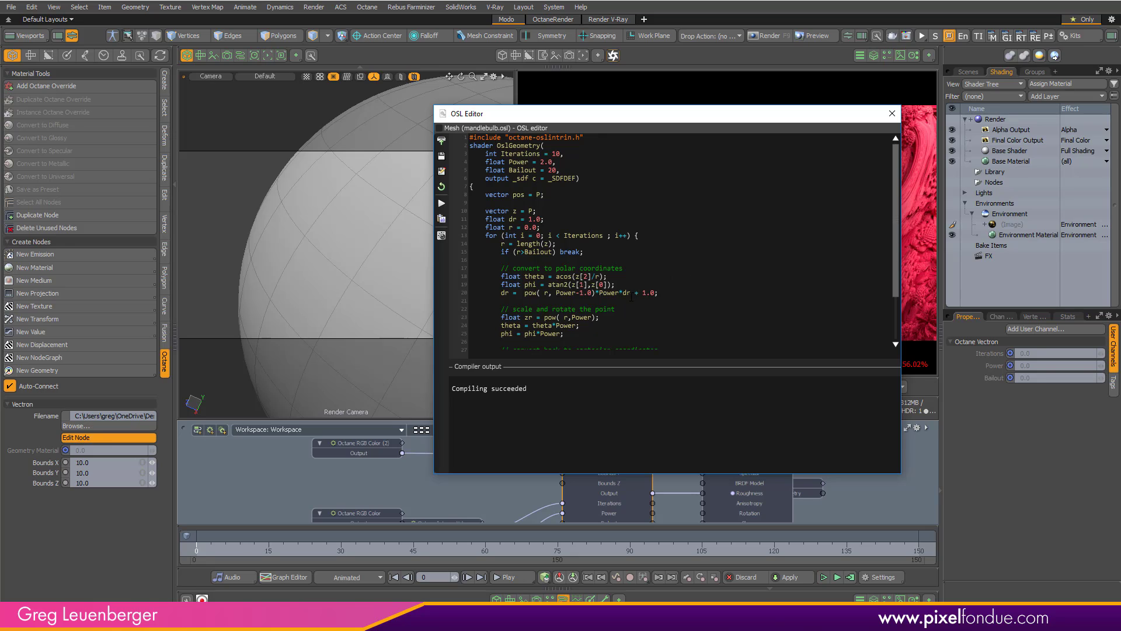
key(ctrl+a)
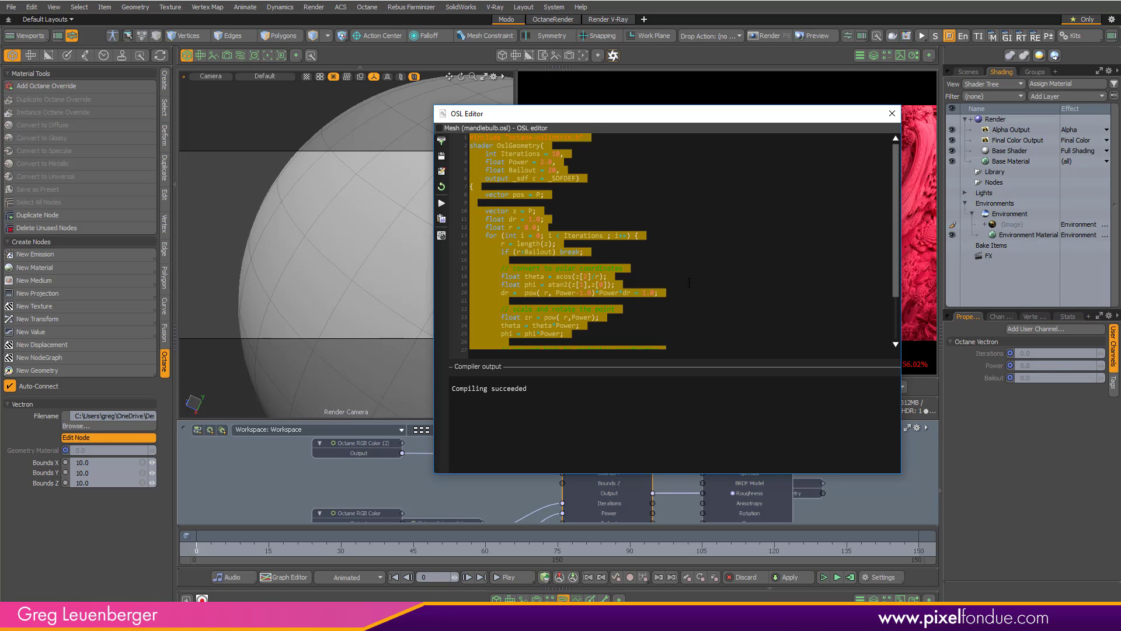
key(Delete)
key(ctrl+v)
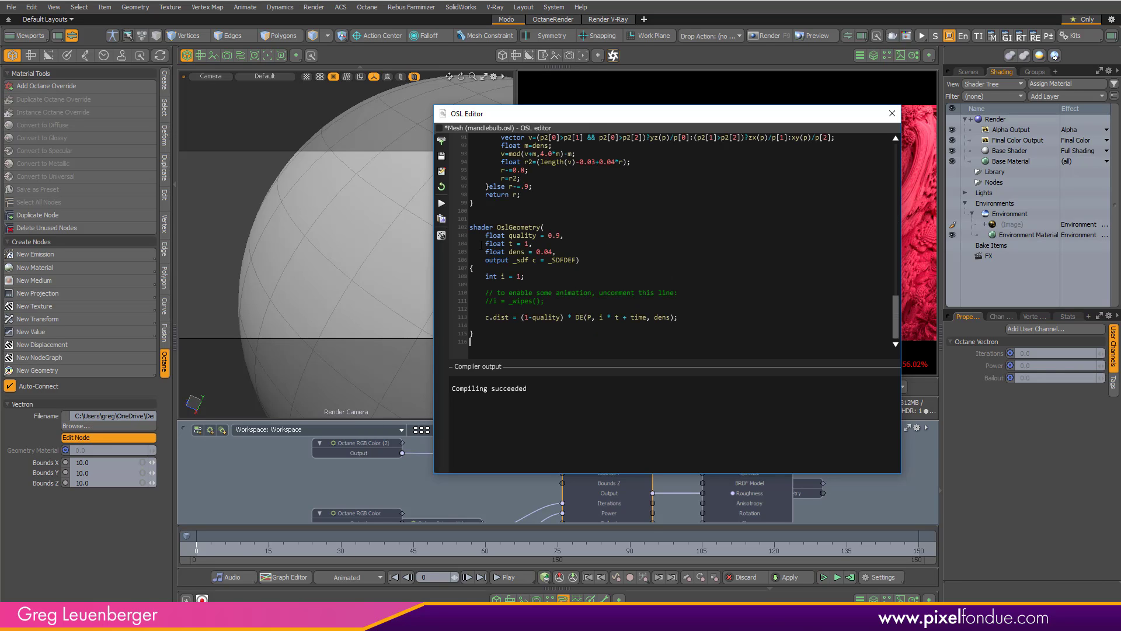
click(441, 205)
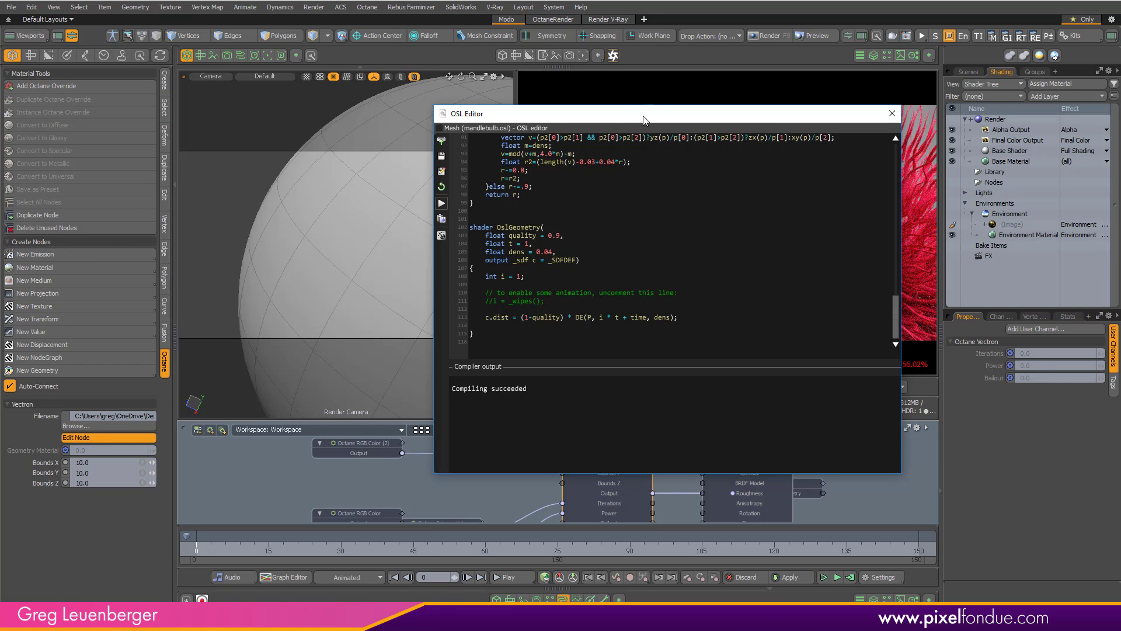
drag(645, 120, 284, 110)
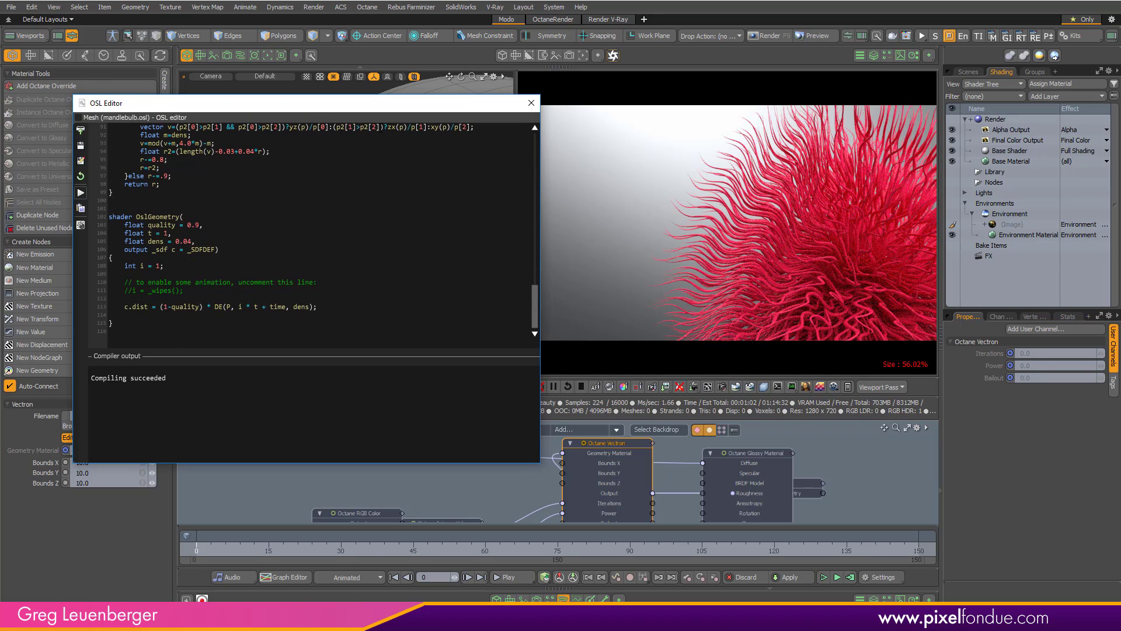
click(534, 102)
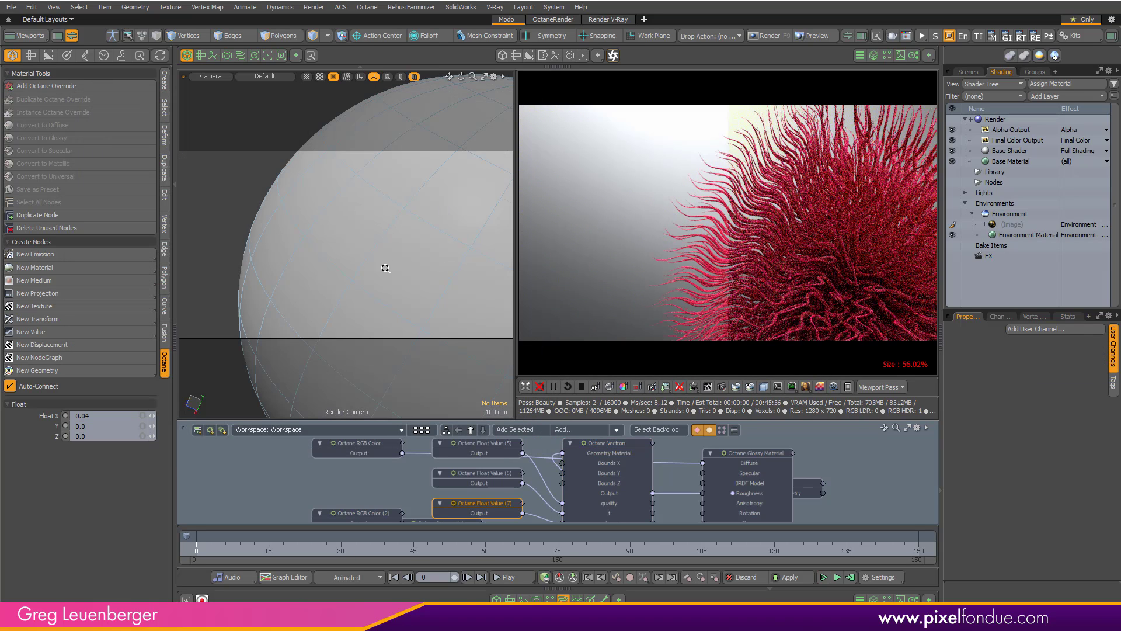
- Frame the whole fur ball in the camera view and pause the Octane render
alt+shift+drag(415, 271, 378, 242)
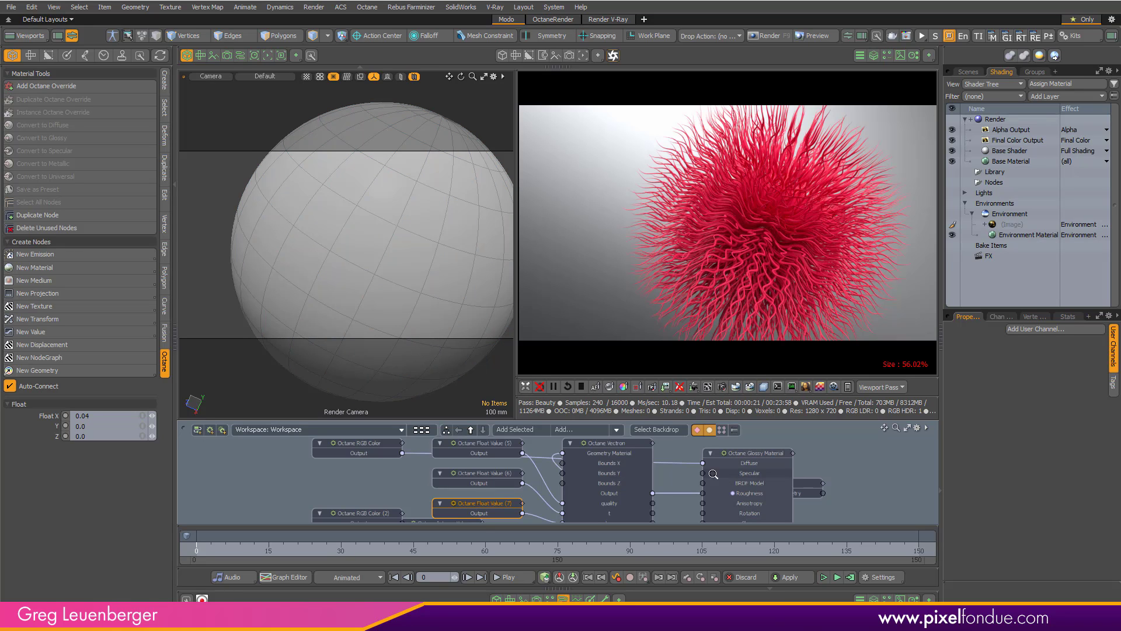
scroll(652, 486, down, 5)
middle_drag(501, 483, 325, 483)
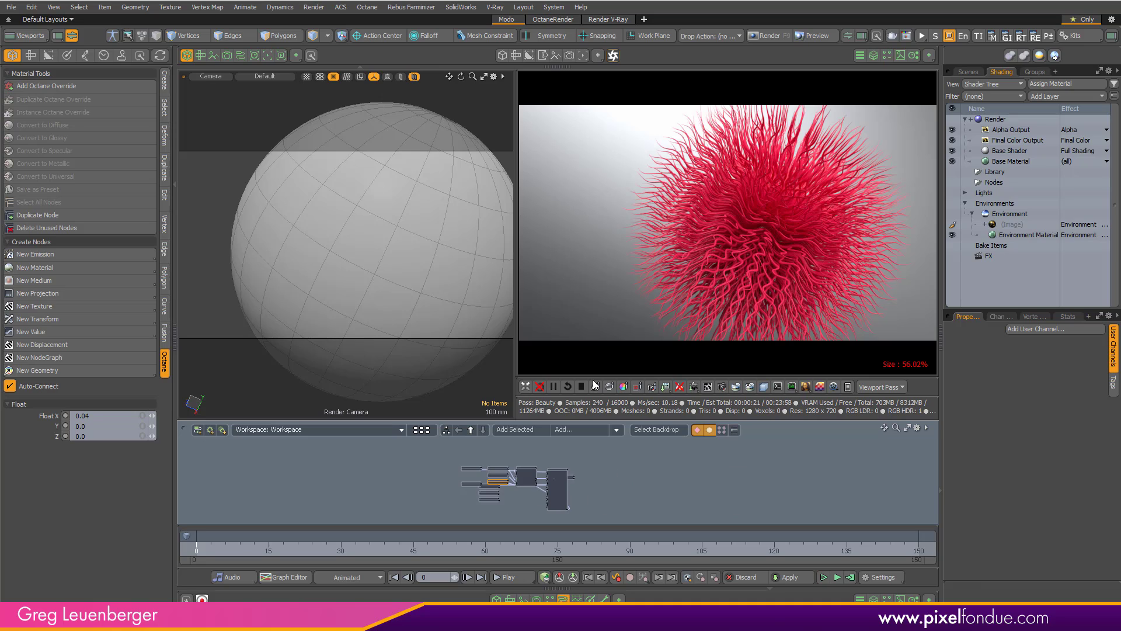
click(553, 387)
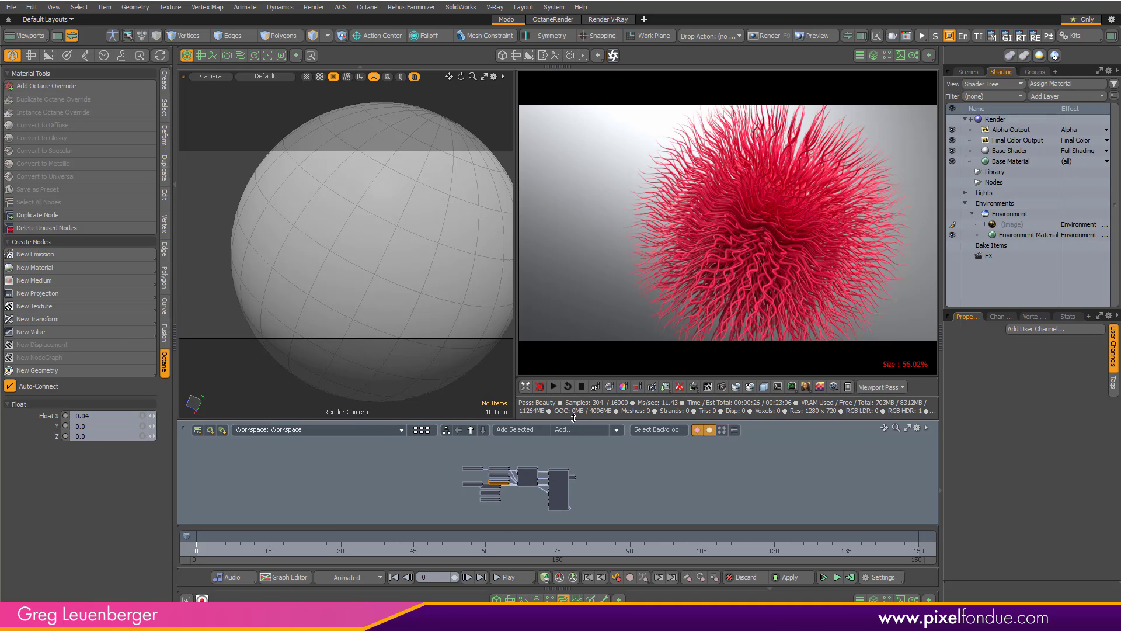
- Enlarge the schematic viewport and bring the Octane Vectron and Glossy Material nodes into view
drag(573, 420, 590, 251)
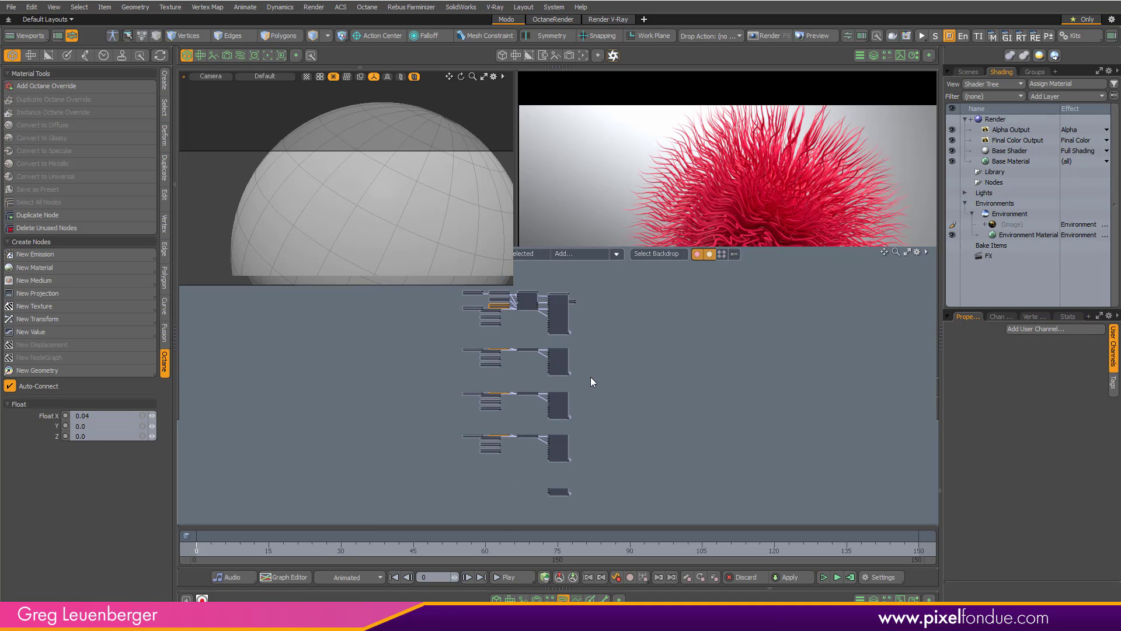
scroll(584, 381, down, 3)
scroll(584, 381, up, 5)
alt+drag(652, 387, 636, 381)
click(671, 398)
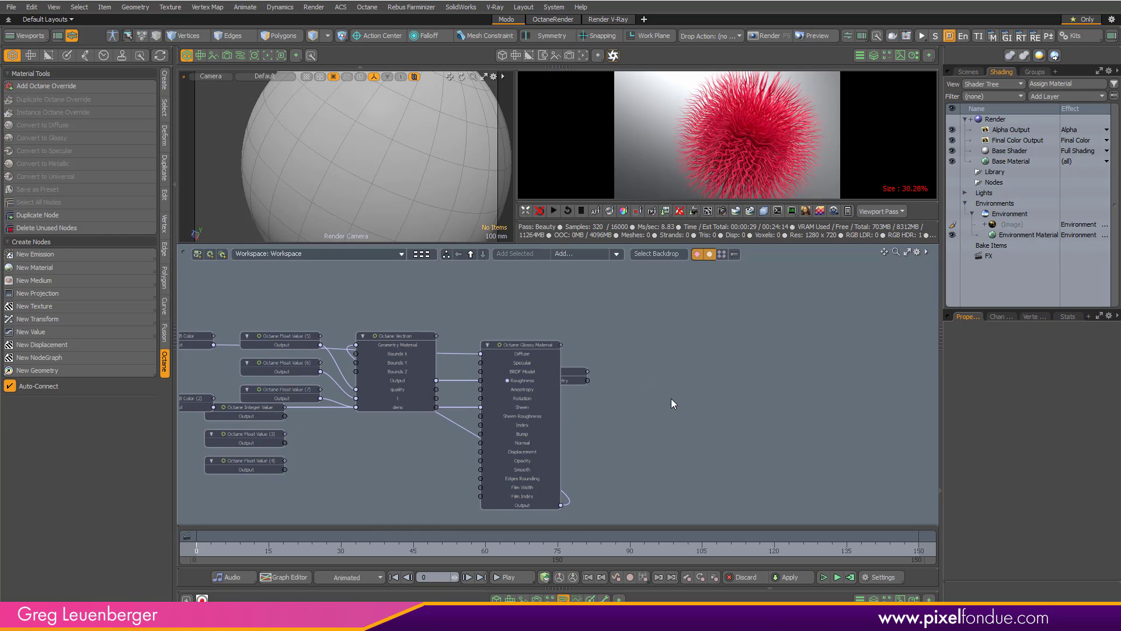
- Add a Replicator to the schematic and place it in the empty area beyond the Glossy Material node
click(572, 256)
text(re)
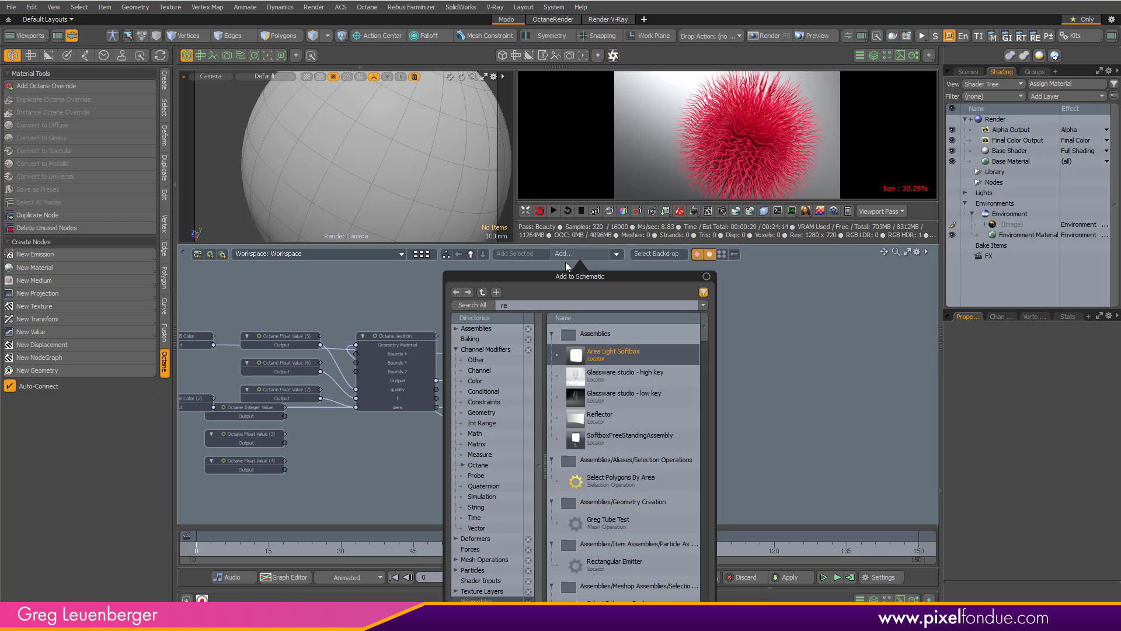
text(plica)
double_click(659, 355)
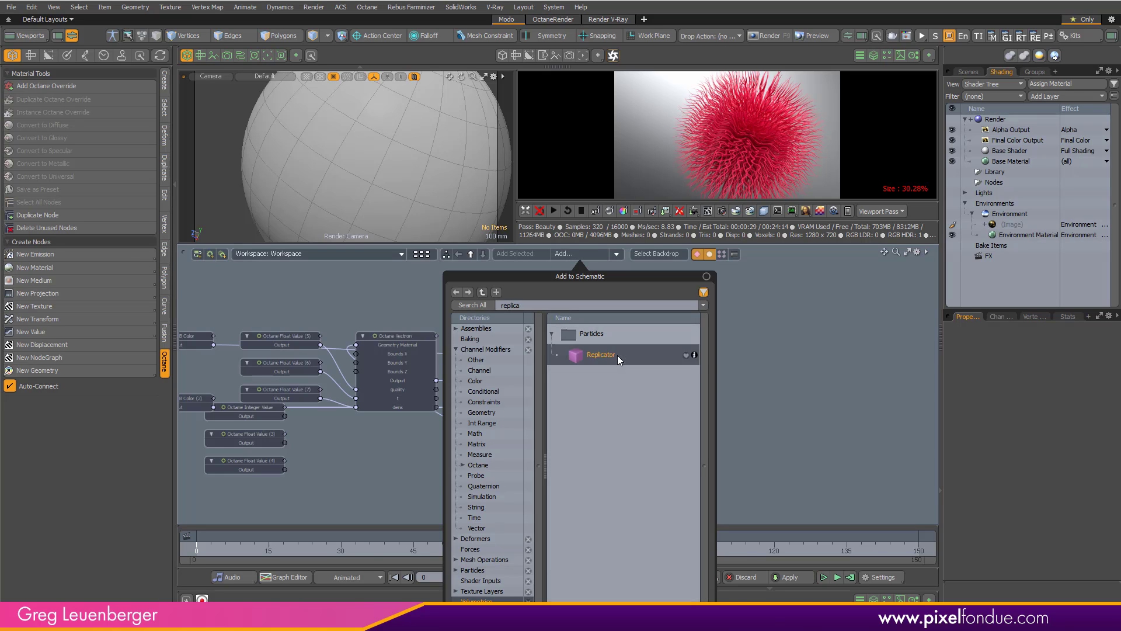
click(503, 478)
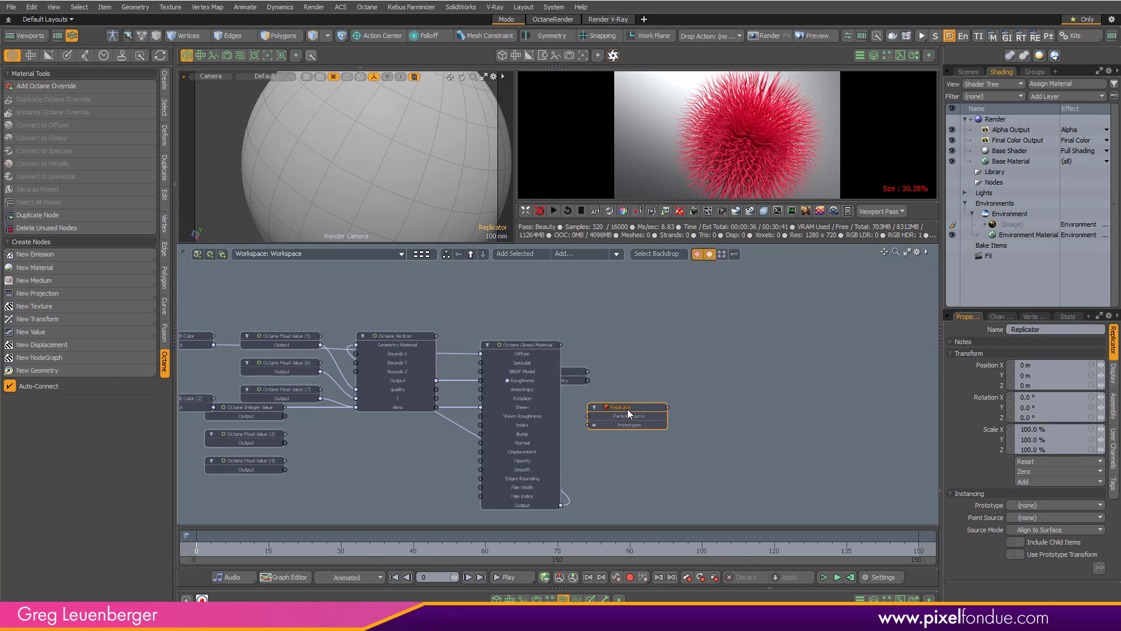
drag(627, 408, 761, 343)
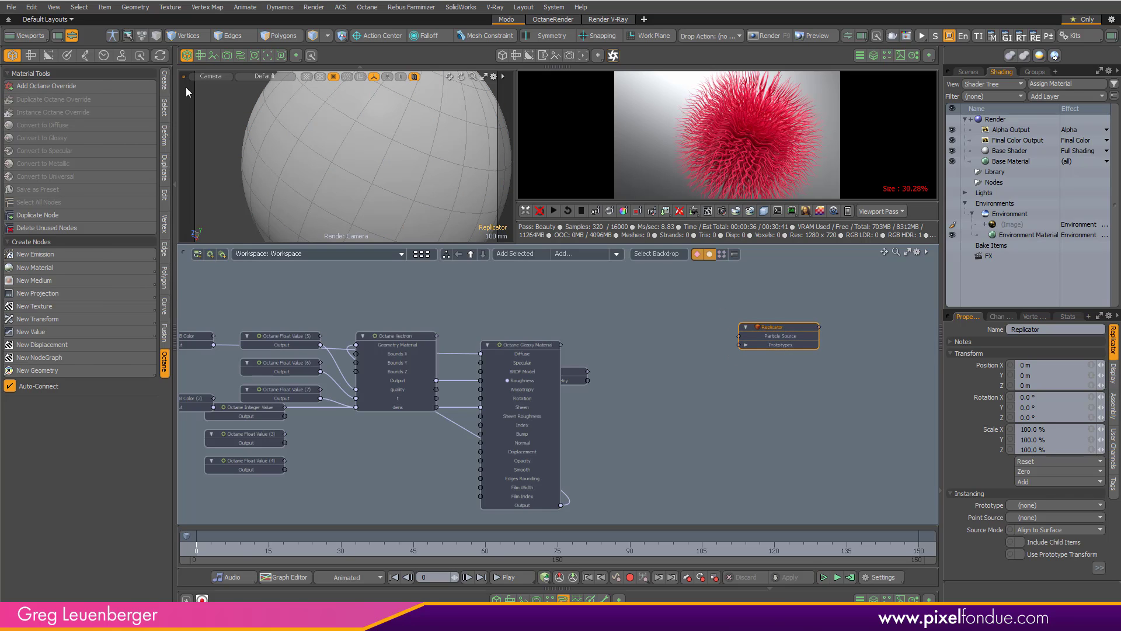
- Create a cube mesh item, add it to the schematic, and connect it to the Replicator's Particle Source
click(165, 81)
click(219, 187)
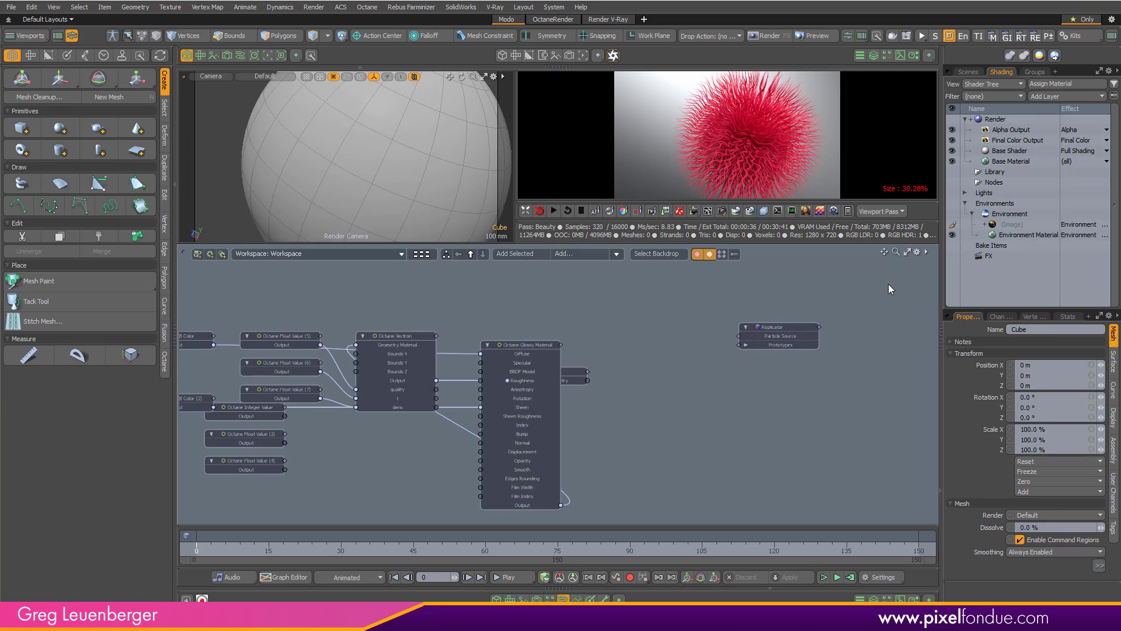
click(969, 72)
drag(1027, 185, 786, 410)
drag(415, 337, 412, 378)
drag(560, 359, 479, 329)
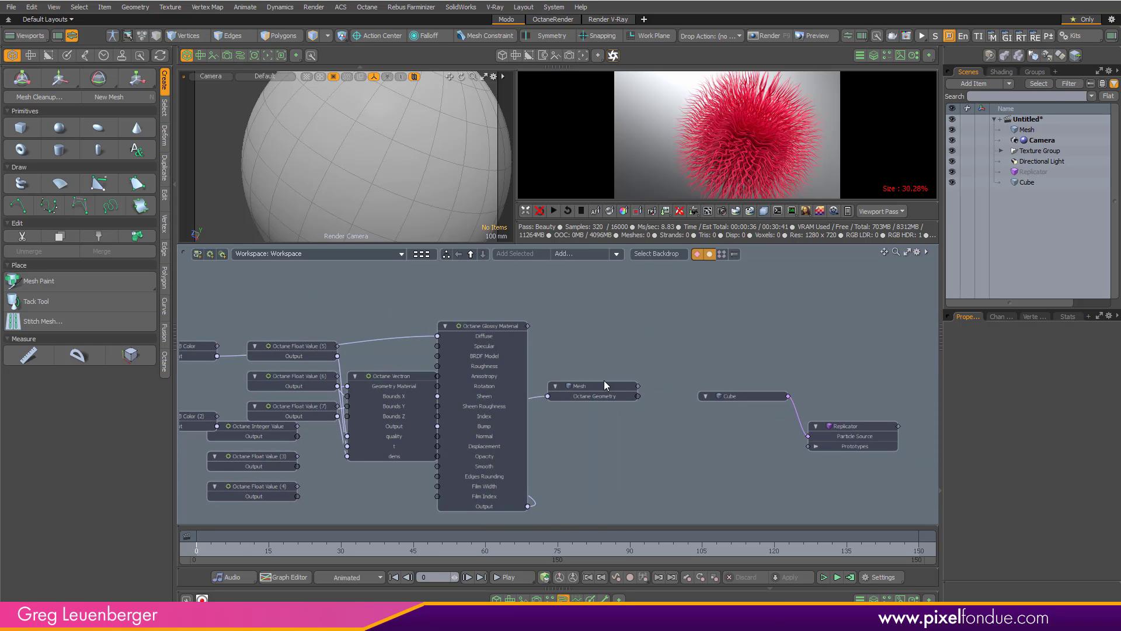
- Connect the Mesh that carries the Octane Geometry input to the Replicator's Prototypes
click(608, 390)
ctrl+alt+drag(615, 397, 570, 407)
drag(479, 390, 714, 459)
drag(539, 403, 479, 376)
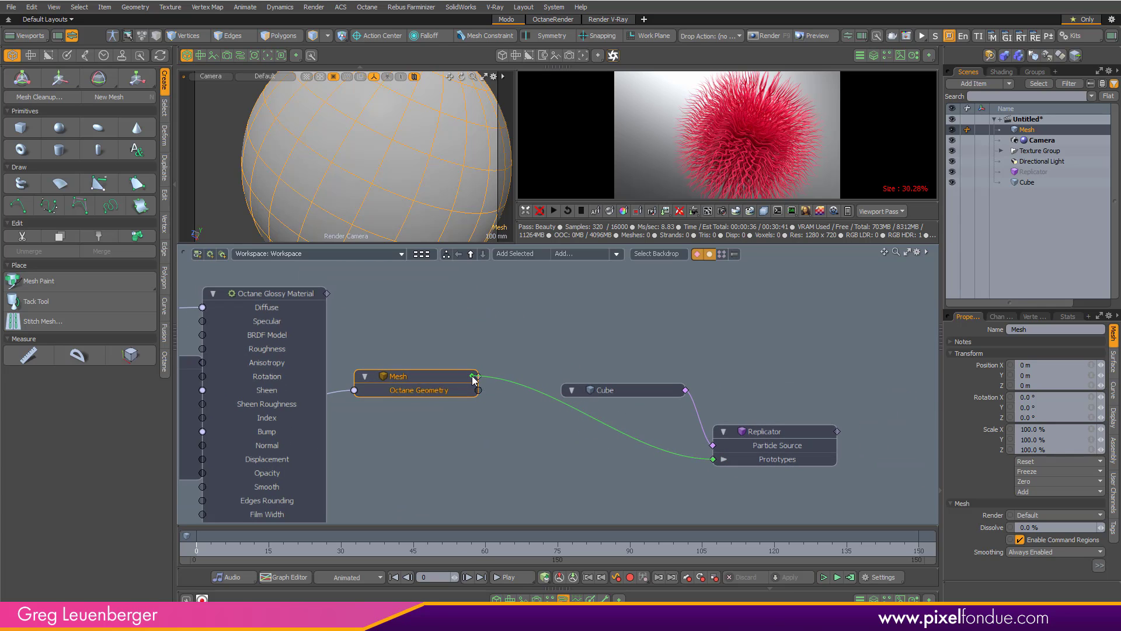
- Pull the camera back to frame the replicated spheres and rotate the Cube to about -38.5° on Y
ctrl+alt+drag(426, 170, 371, 187)
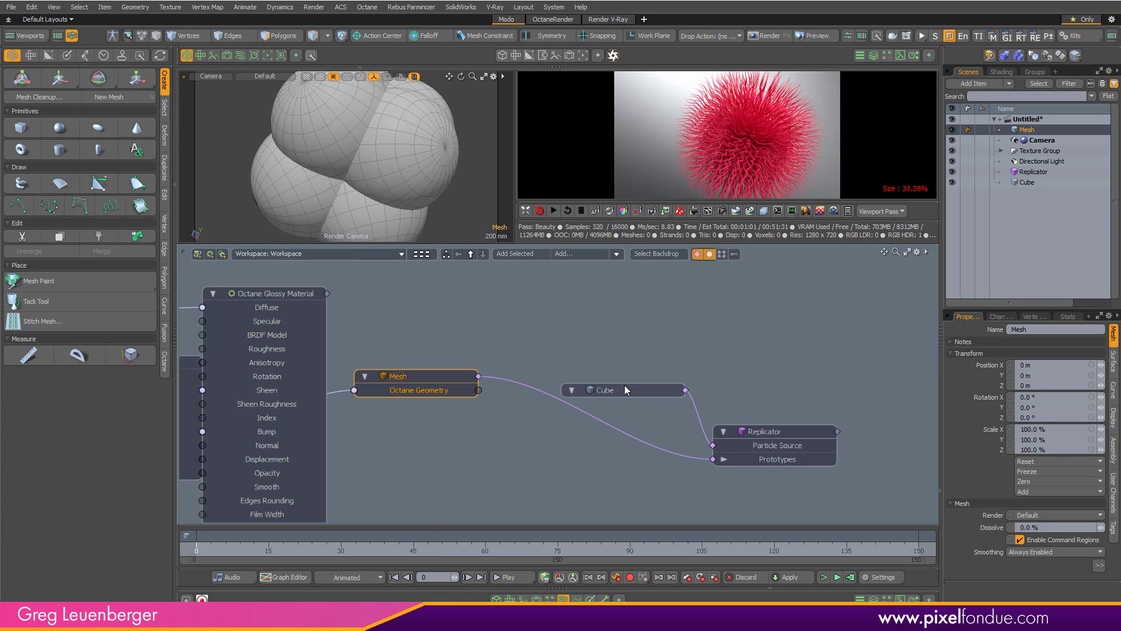
click(618, 391)
key(e)
mouse_move(382, 179)
mouse_down()
mouse_move(342, 176)
mouse_move(378, 180)
mouse_up()
key(q)
- Restart the Octane render to show the replicated fur balls and enlarge the render viewport
click(566, 215)
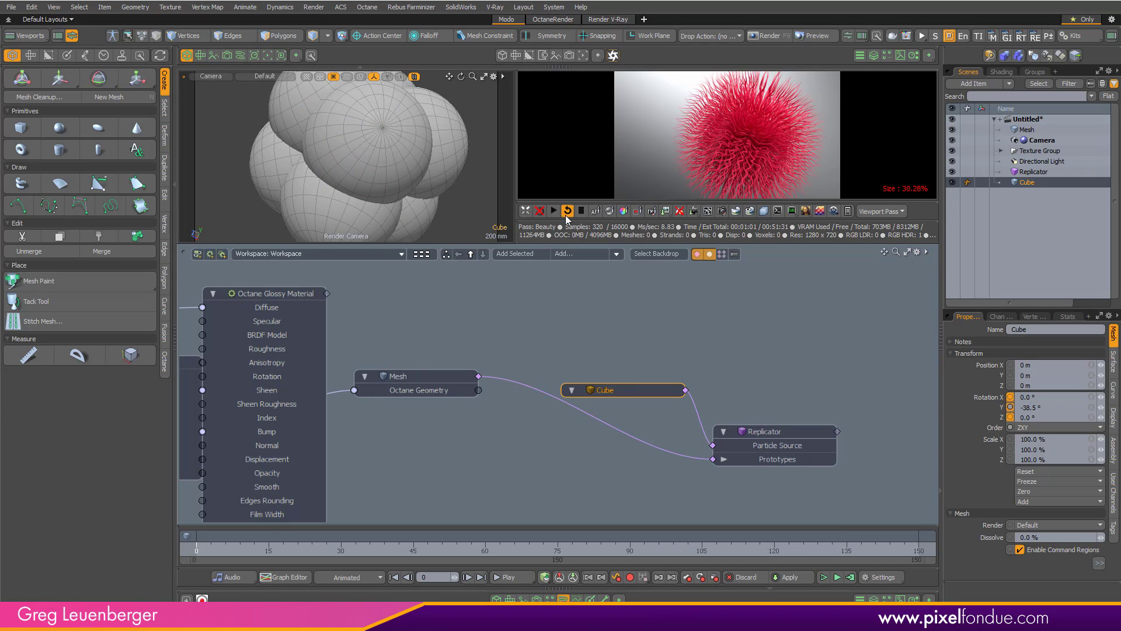
click(571, 420)
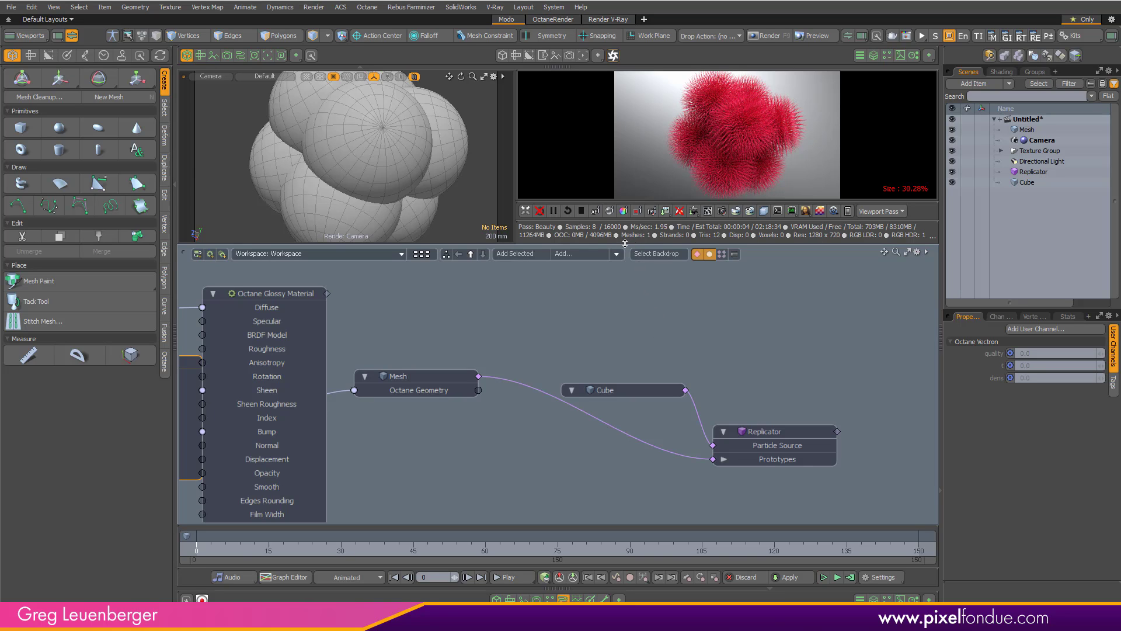
drag(622, 278, 608, 395)
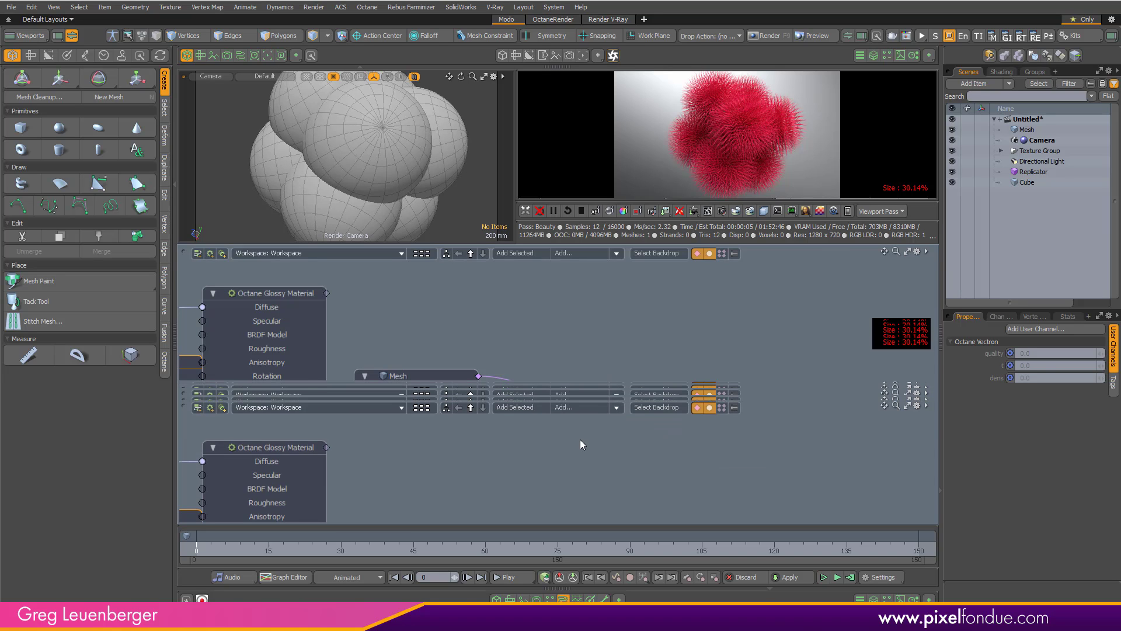